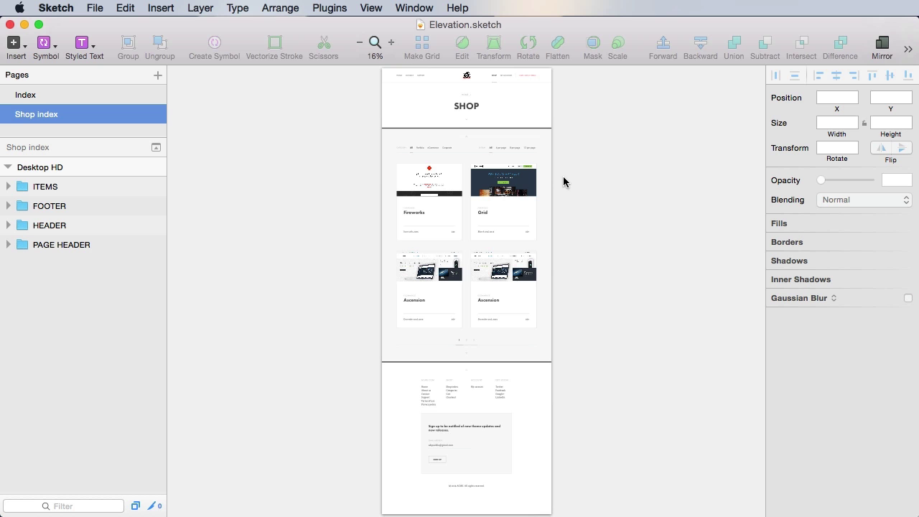
- Duplicate the Shop index page and name the copy Shop categories
scroll(563, 181, "up", 1)
right_click(67, 115)
left_click(119, 117)
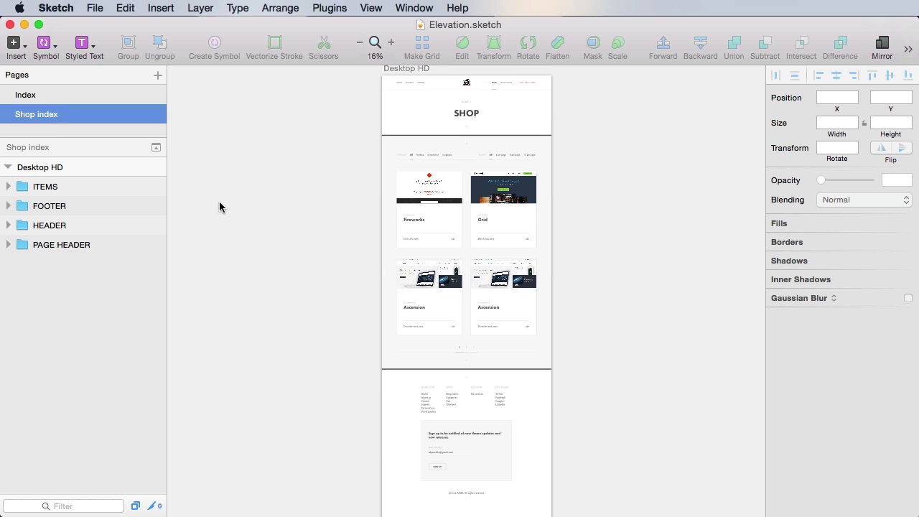
double_click(65, 136)
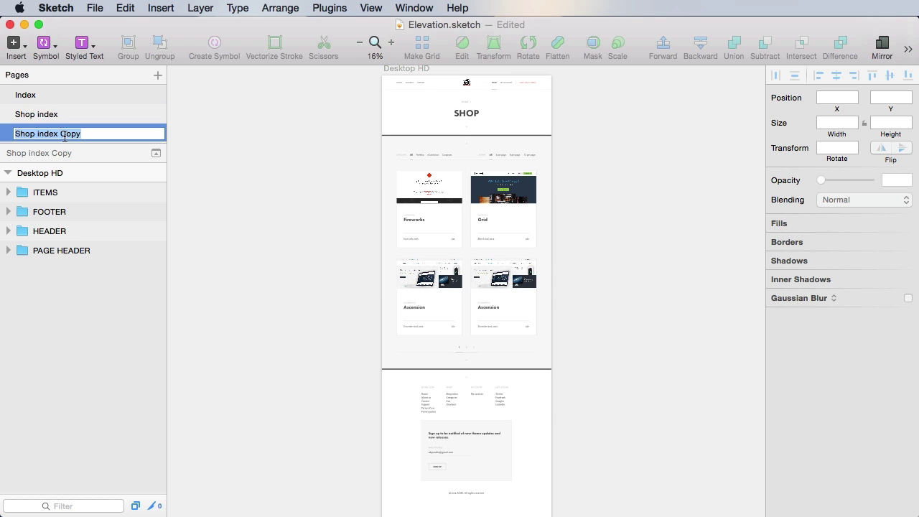
type("Shop Categoriues")
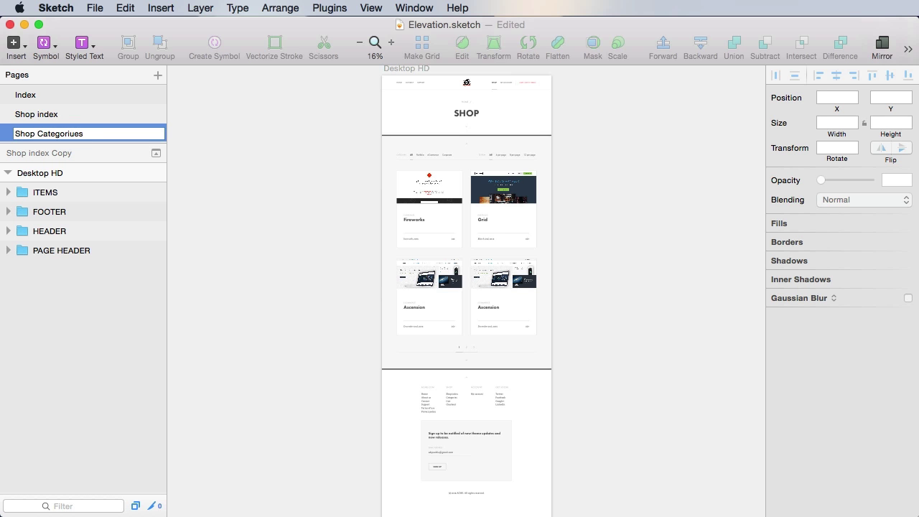
- Extend the breadcrumb text above the page heading to read HOME / SHOP /
key("z")
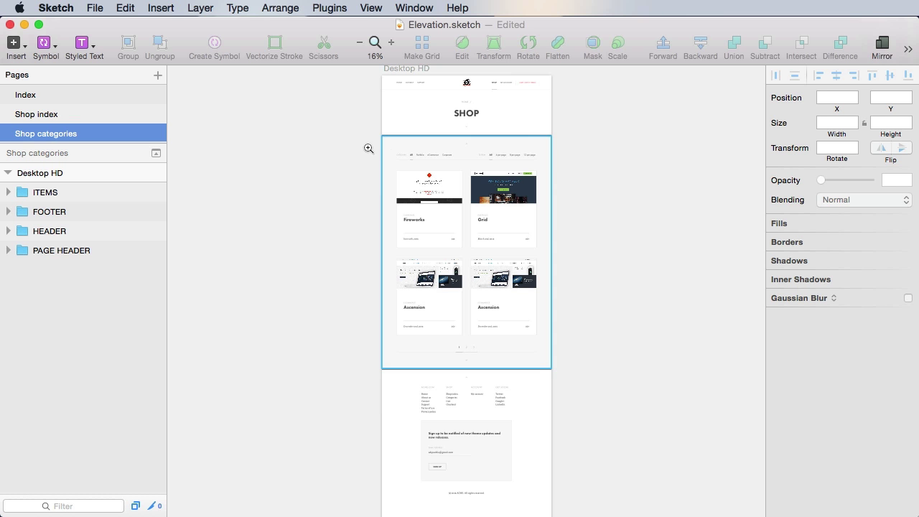
left_click_drag(368, 148, 579, 66)
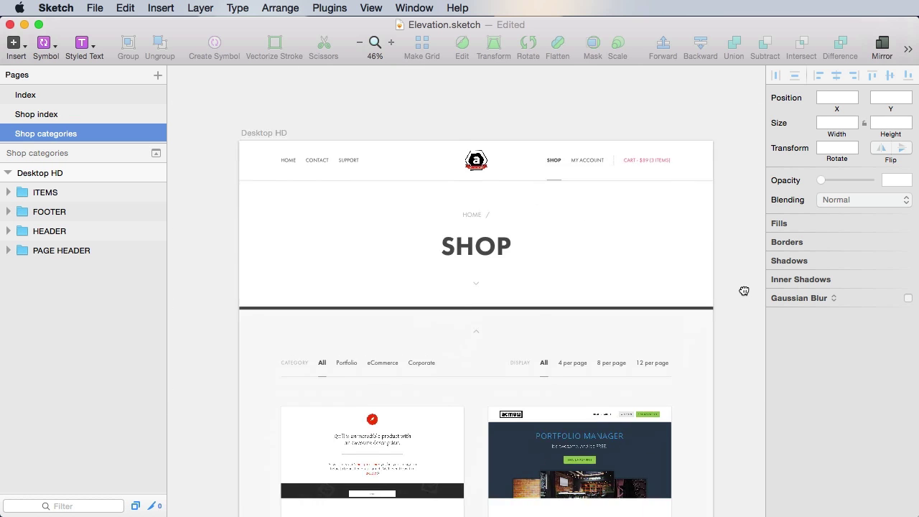
left_click_drag(261, 88, 652, 362)
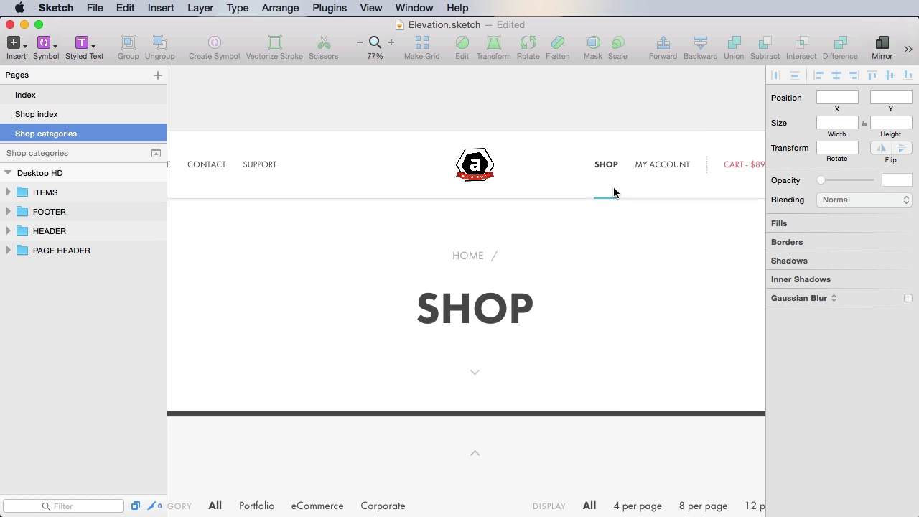
scroll(611, 312, "down", 5)
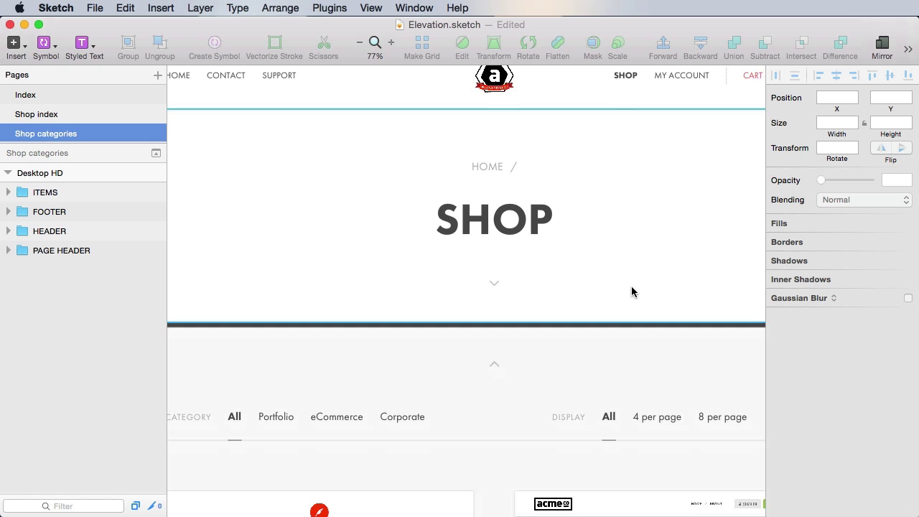
key("z")
left_click_drag(402, 106, 628, 322)
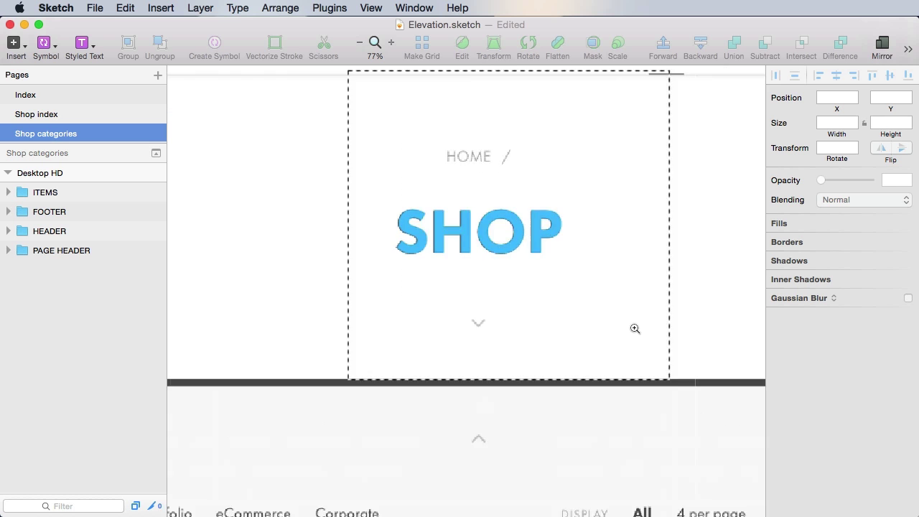
left_click(421, 192)
double_click(422, 192)
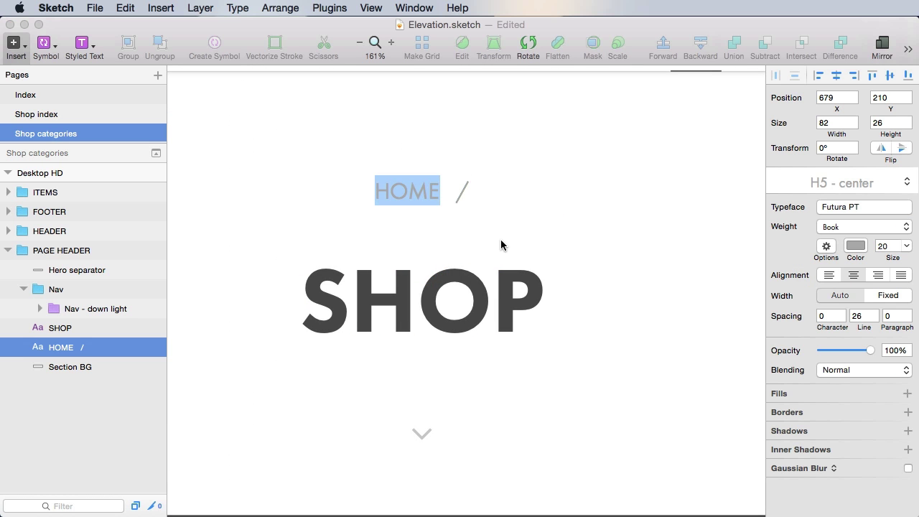
key("Right")
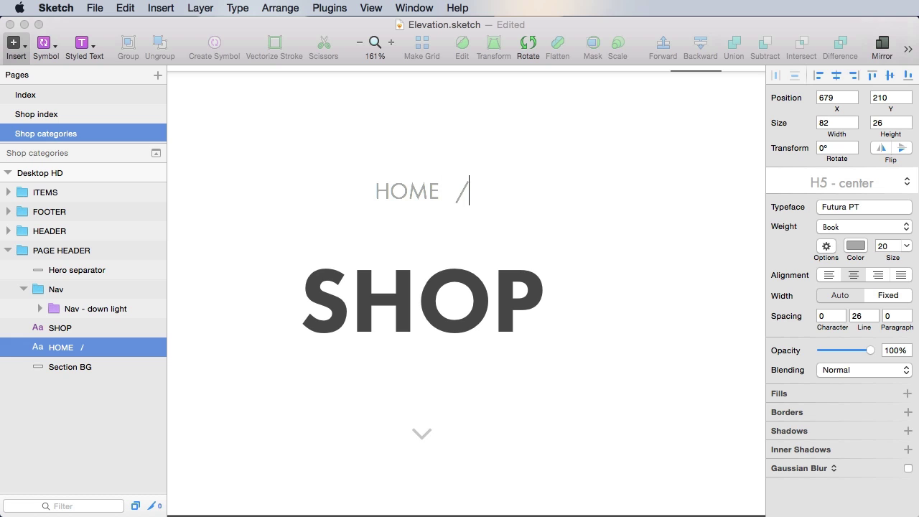
type("SHOP")
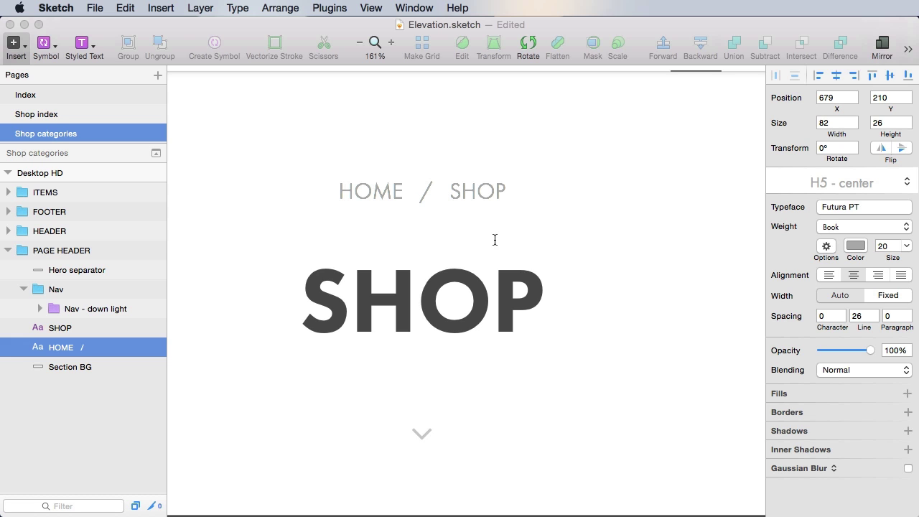
type("  /")
left_click(557, 302)
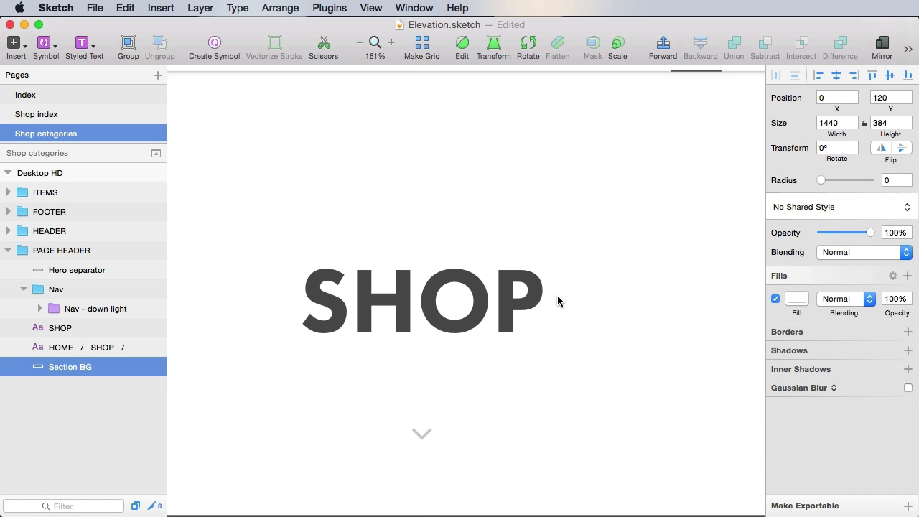
- Replace the large heading text in the page header with CATEGORIES
left_click(467, 308)
double_click(454, 302)
type("CATEGORIES")
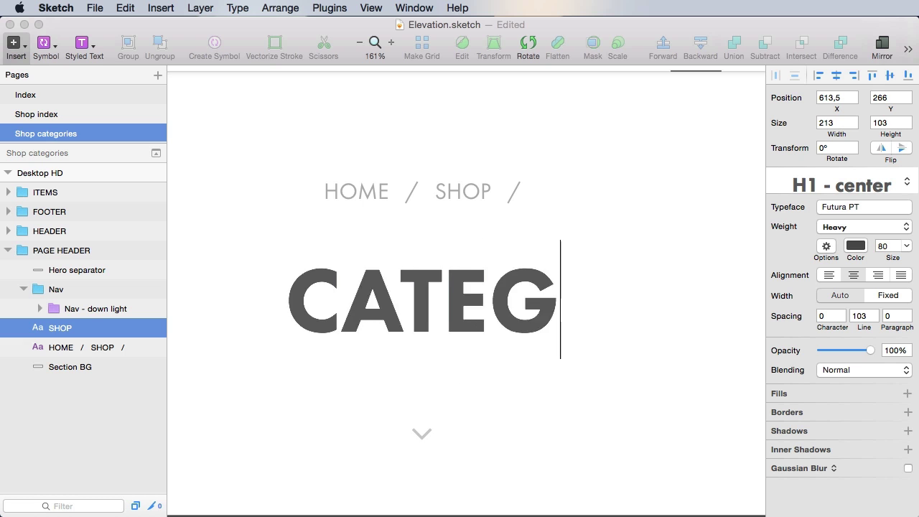
left_click(533, 419)
key("super+0")
key("super+minus")
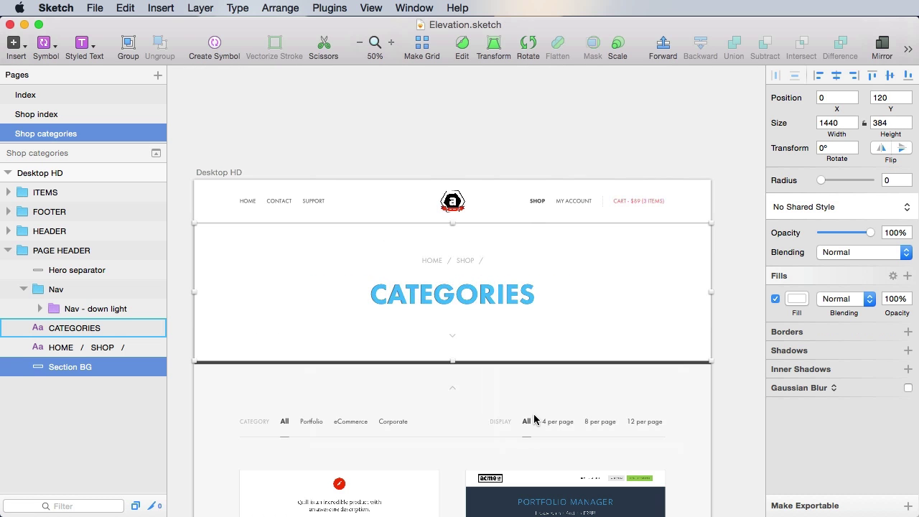
left_click(651, 122)
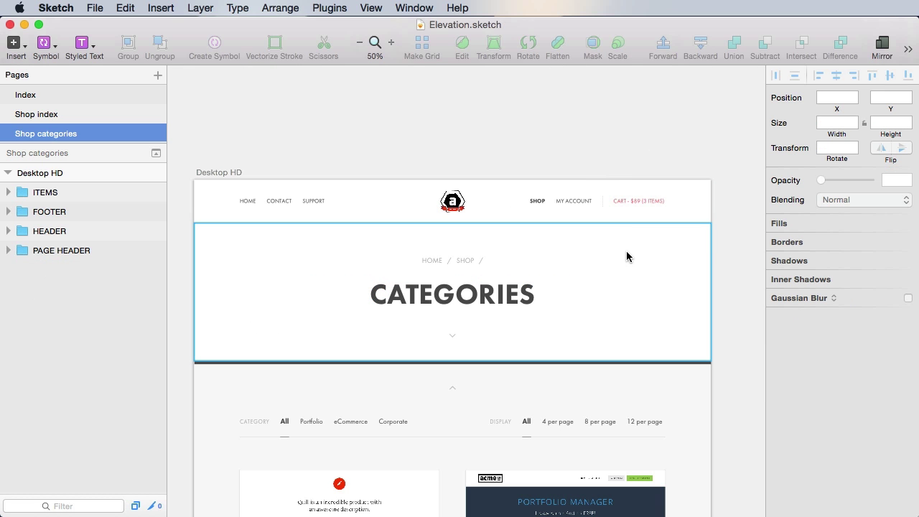
- Delete the Category filter, Pagination and Display modes groups from the ITEMS group
scroll(730, 355, "down", 5)
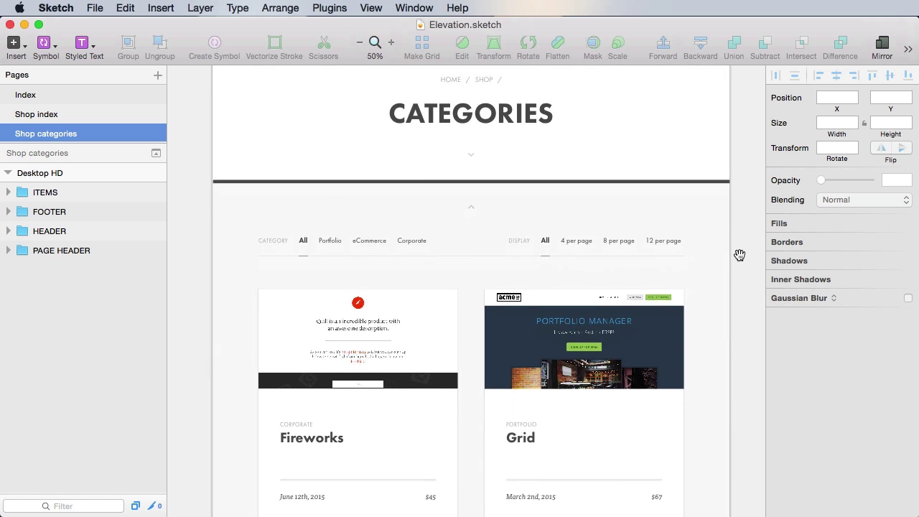
scroll(725, 237, "down", 1)
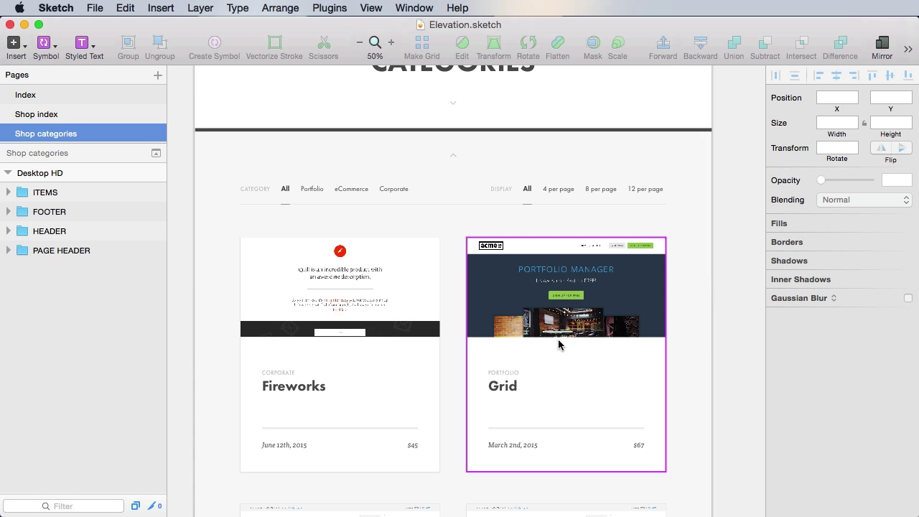
left_click(309, 189, "super")
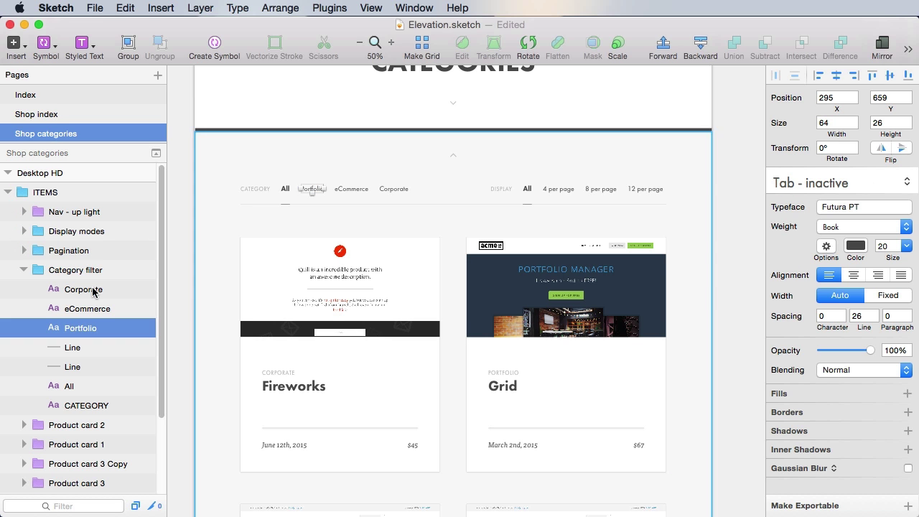
left_click(82, 271)
left_click(81, 253, "shift")
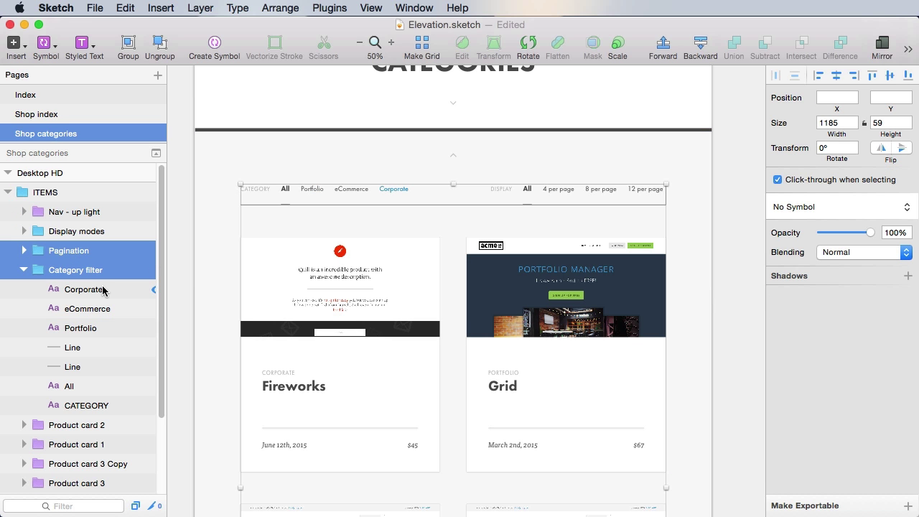
key("shift+Tab")
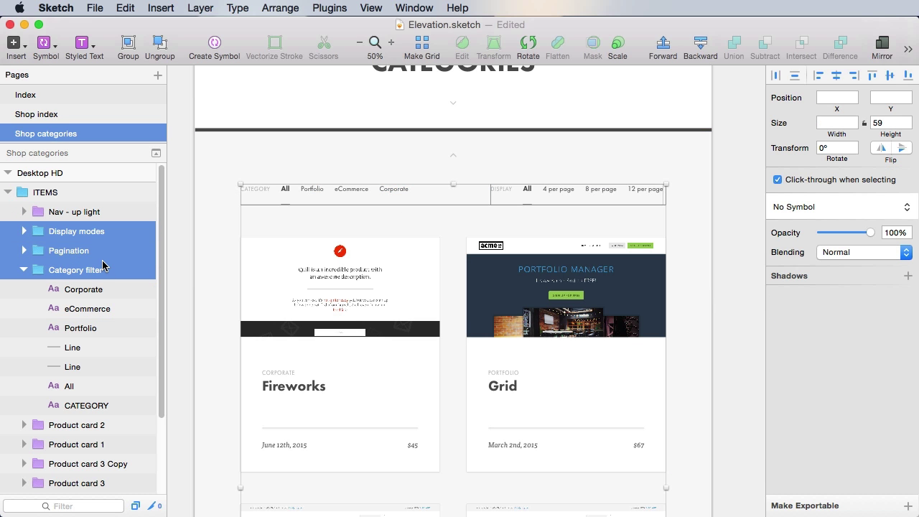
key("Delete")
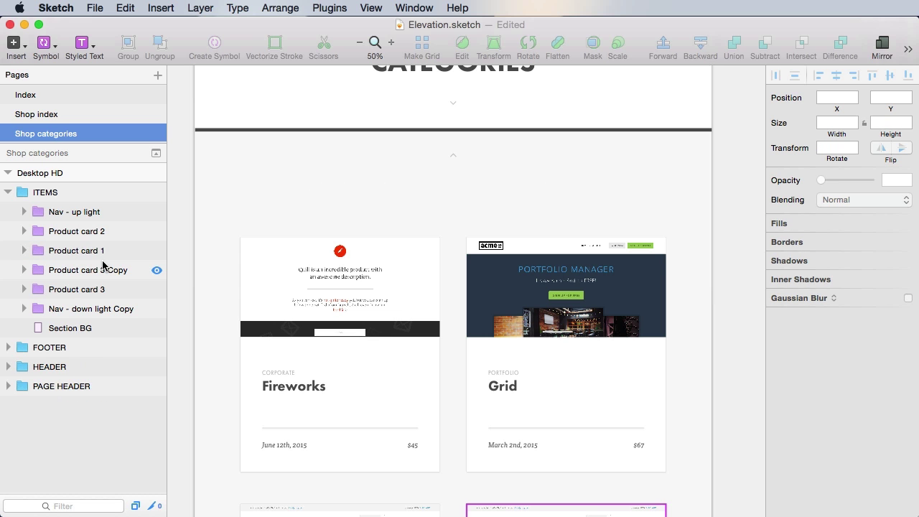
- Delete the Grid product card and both Ascension product cards, keeping only the Fireworks card
scroll(560, 267, "down", 3)
left_click(560, 267)
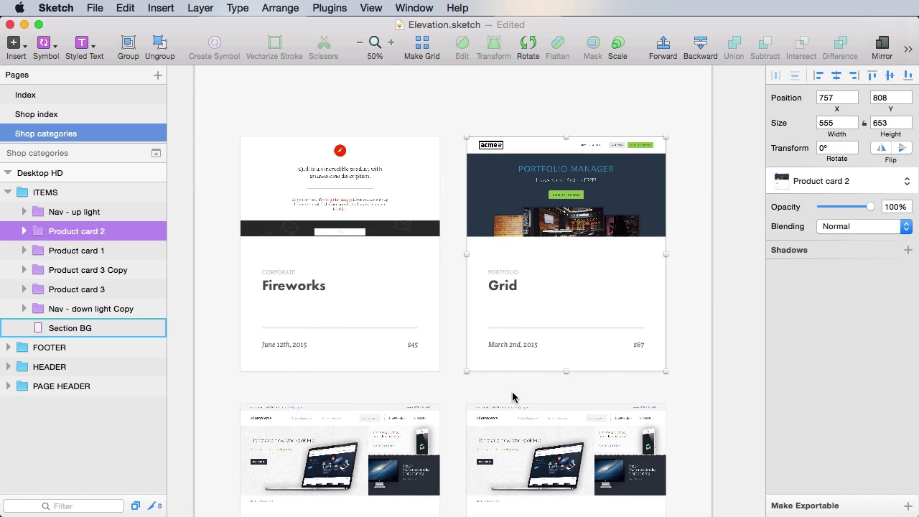
scroll(359, 371, "down", 2)
left_click(359, 371, "shift")
left_click(502, 365, "shift")
key("Delete")
- Detach the Fireworks product card from its symbol by setting it to No Symbol
scroll(503, 362, "down", 3)
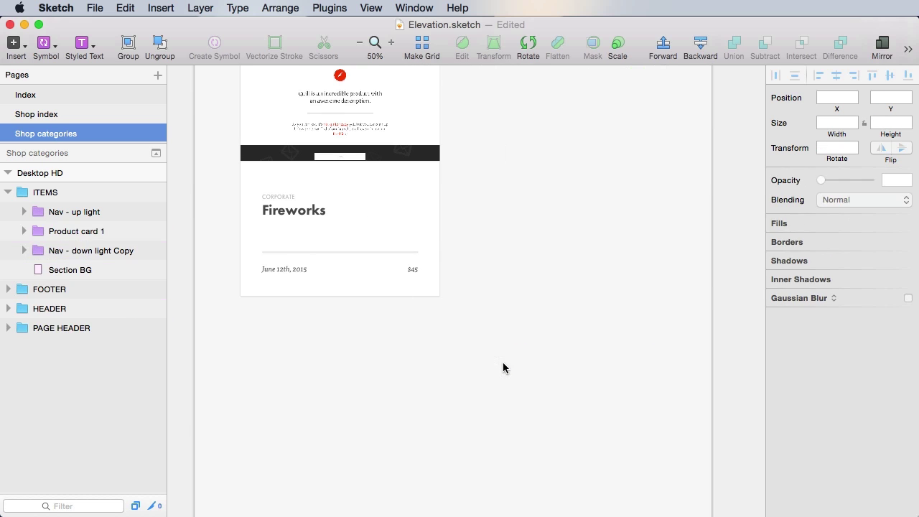
scroll(500, 368, "down", 3)
scroll(504, 361, "up", 6)
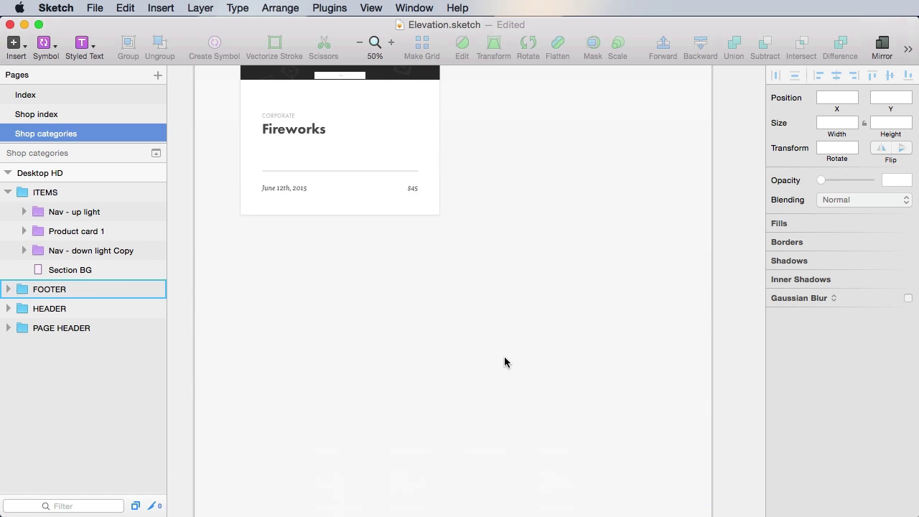
left_click(346, 219)
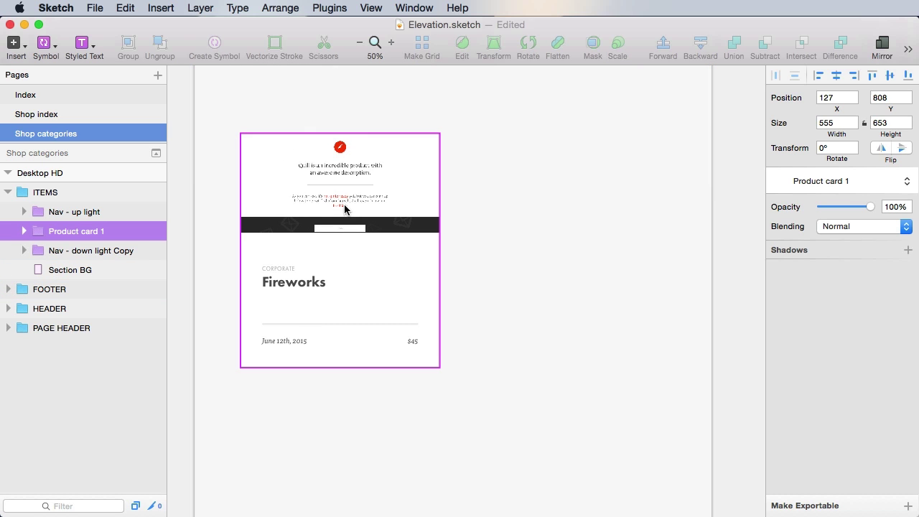
left_click(847, 181)
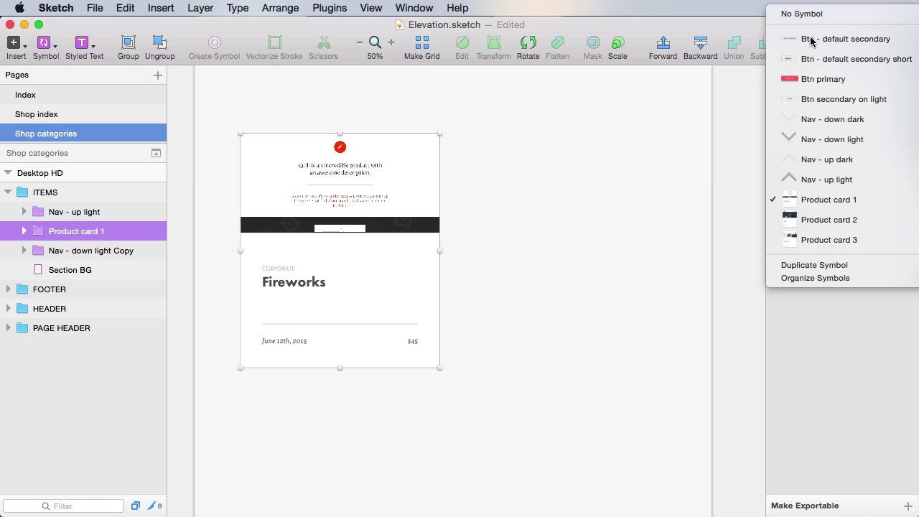
left_click(815, 12)
- Rename the detached card group to Category card 1 and save the document
key("super+r")
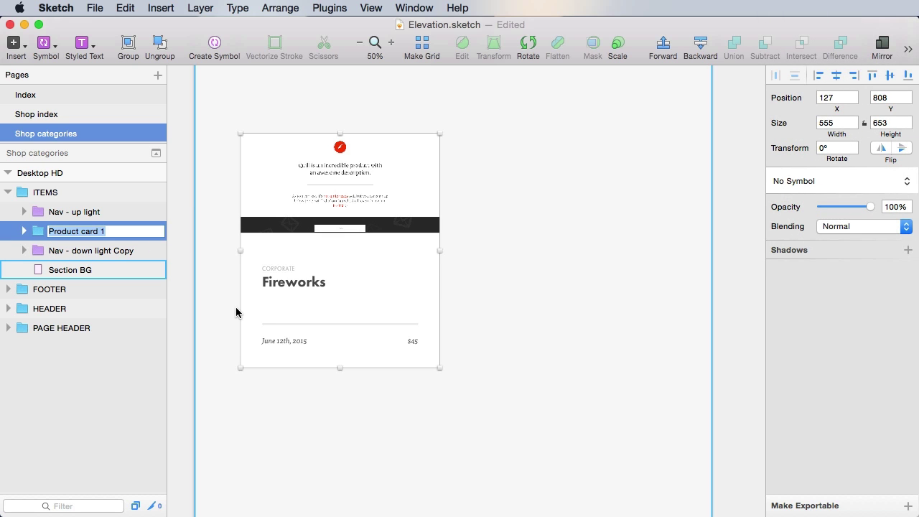
type("Category")
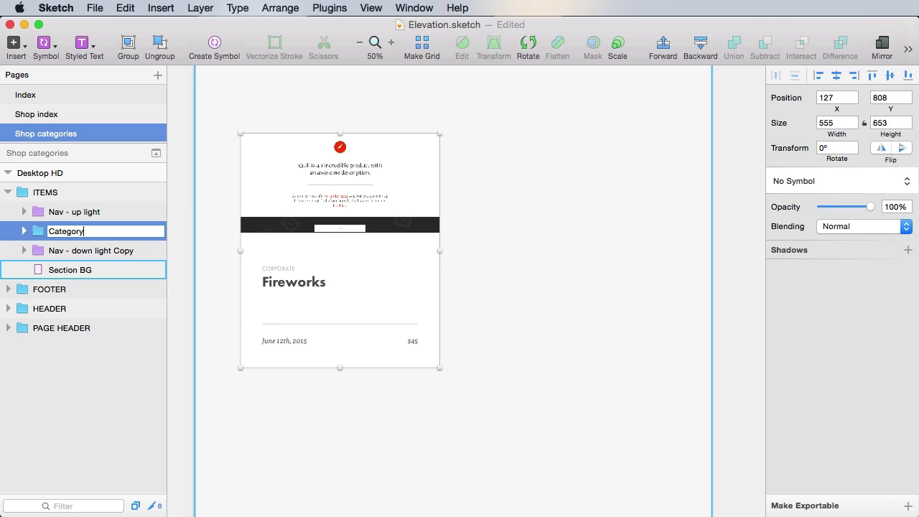
type(" card 1")
key("Return")
key("super+s")
left_click(601, 215)
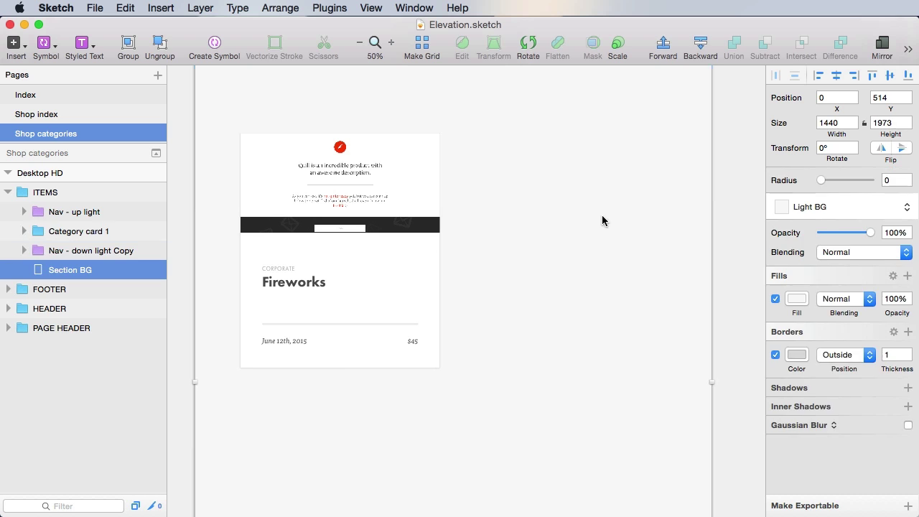
- Delete the thumbnail image layers and the CORPORATE label from the Category card 1 group
double_click(348, 200)
left_click(98, 269, "shift")
key("Delete")
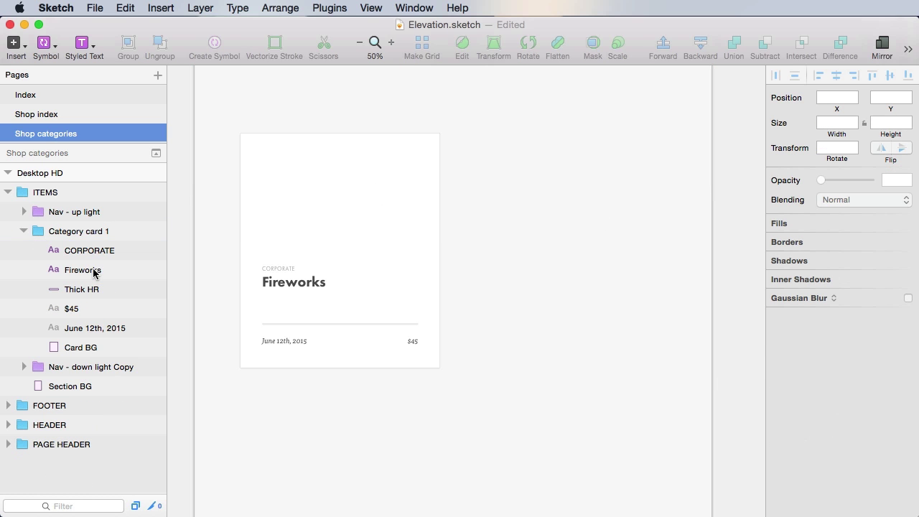
left_click(289, 272)
left_click(284, 271)
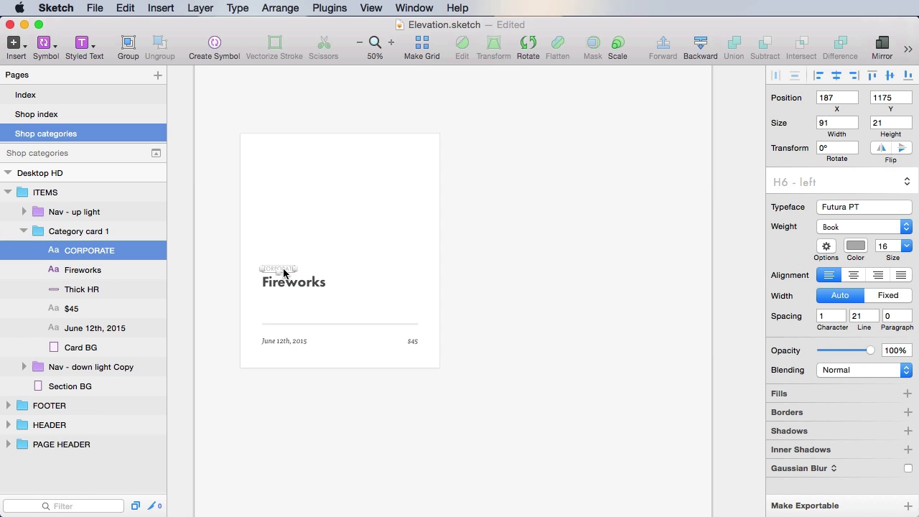
key("Delete")
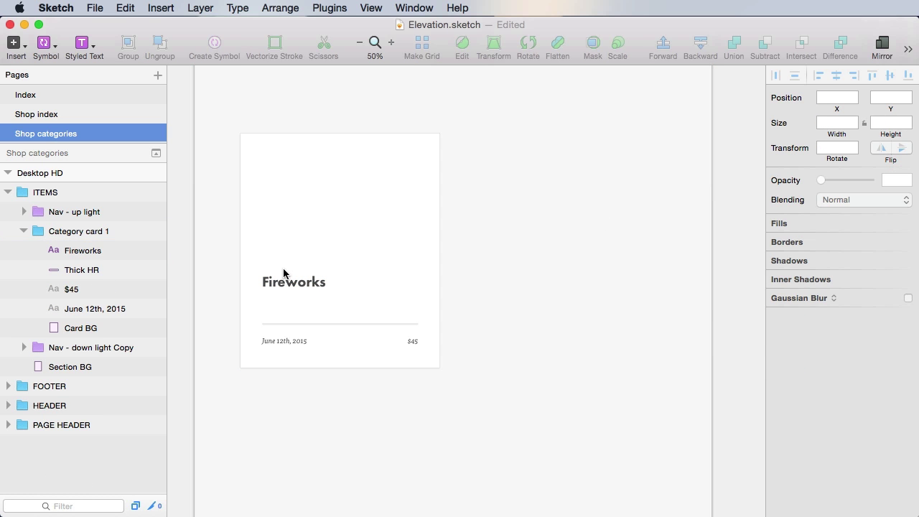
- Delete the thick horizontal rule, the date and the price from the category card
left_click(309, 327)
left_click(302, 342, "shift")
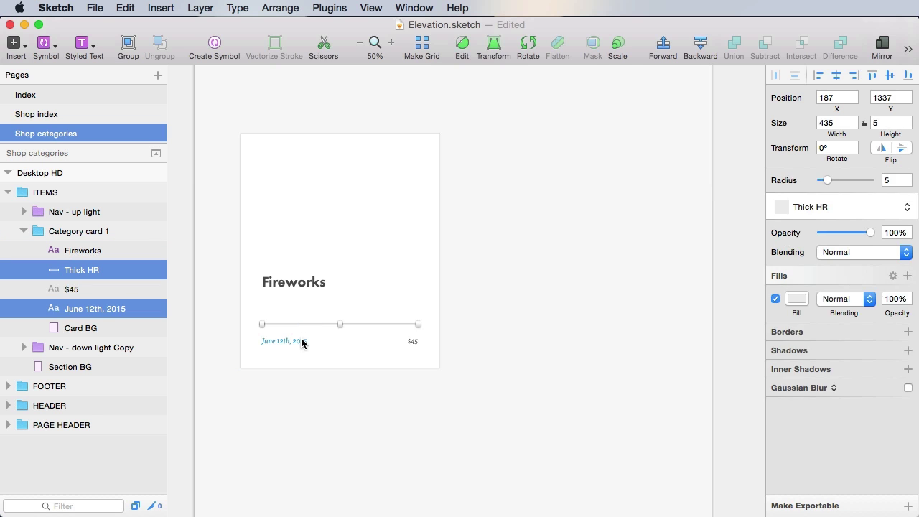
key("Delete")
left_click(413, 345)
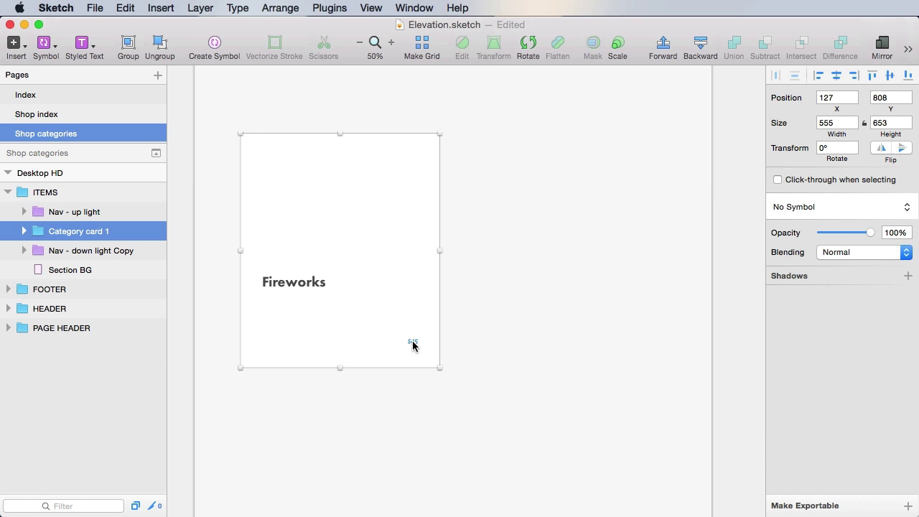
double_click(412, 345)
key("Delete")
- Change the category card's Fireworks title text to Corporate
left_click(285, 287)
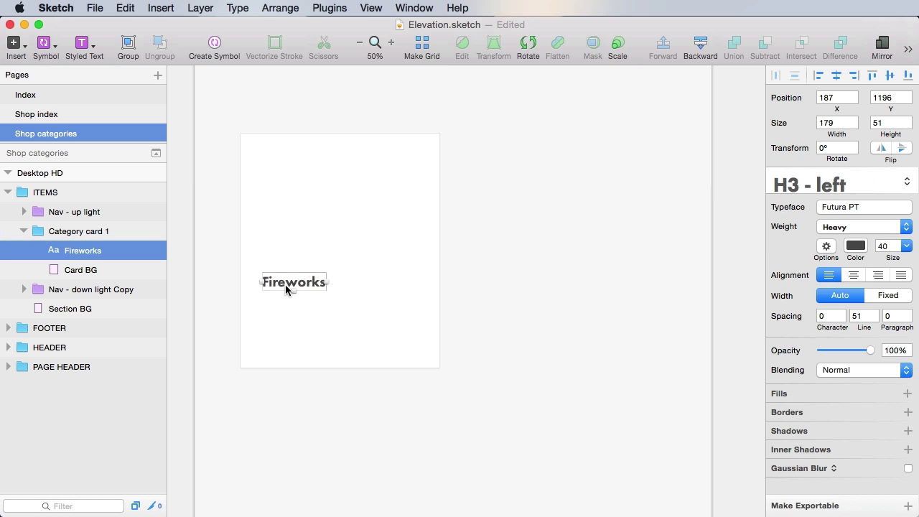
double_click(284, 289)
type("Co")
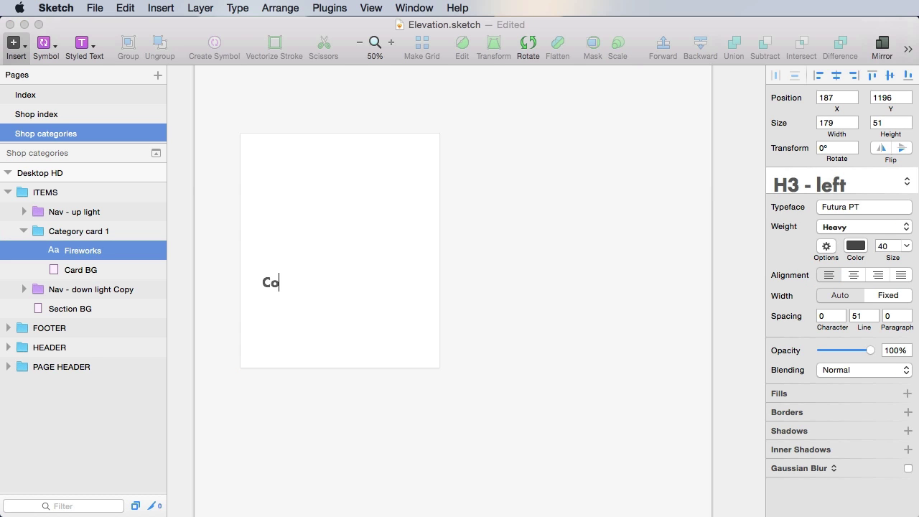
type("rporate")
key("Escape")
- Move the Corporate title straight up to Y 898 within the category card and save the document
left_click_drag(308, 287, 308, 183)
key("Up")
key("Up")
key("Up")
key("Up")
key("Up")
key("Up")
key("Up")
key("Up")
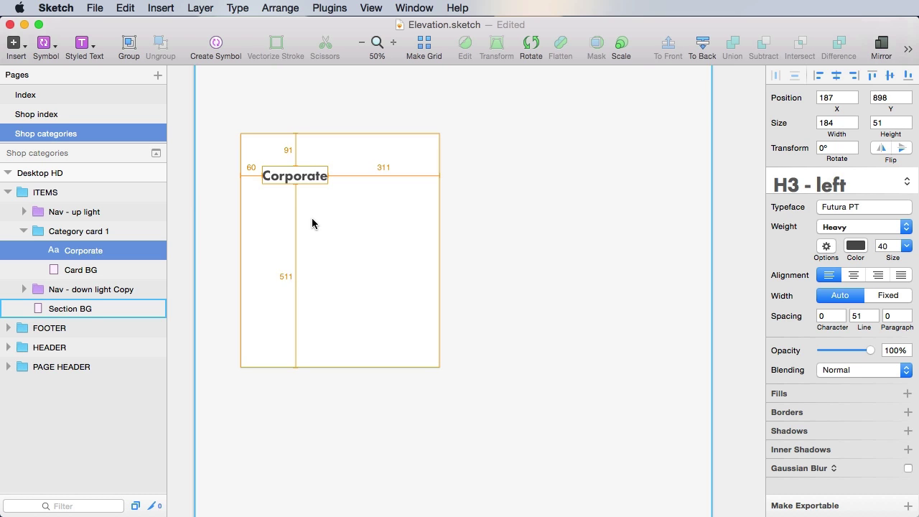
key("super+s")
- Shorten the Card BG rectangle from its bottom edge to a height of 231
scroll(312, 218, "up", 3)
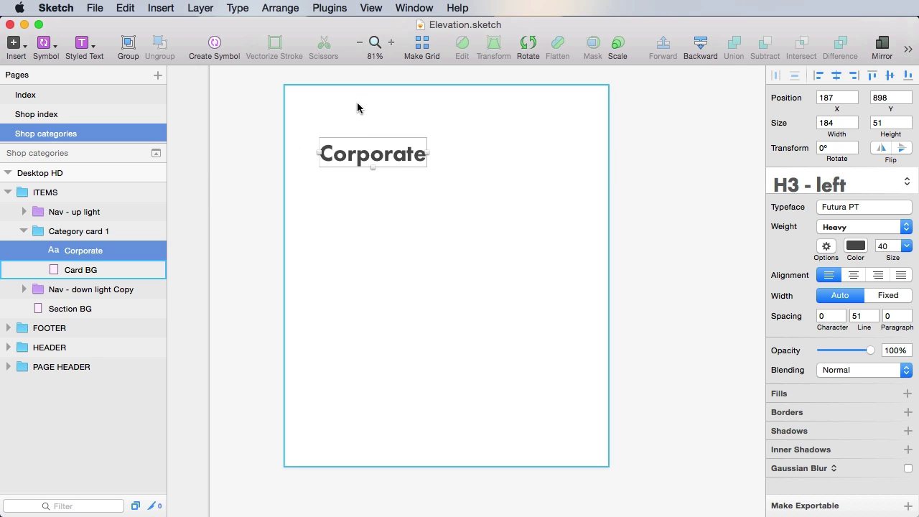
key("alt")
left_click(682, 386)
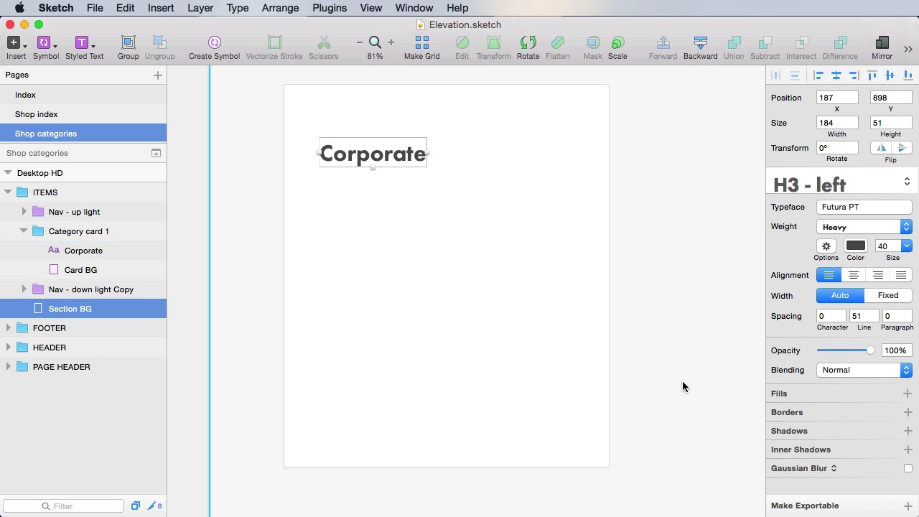
left_click(512, 410)
left_click(667, 406)
double_click(468, 453)
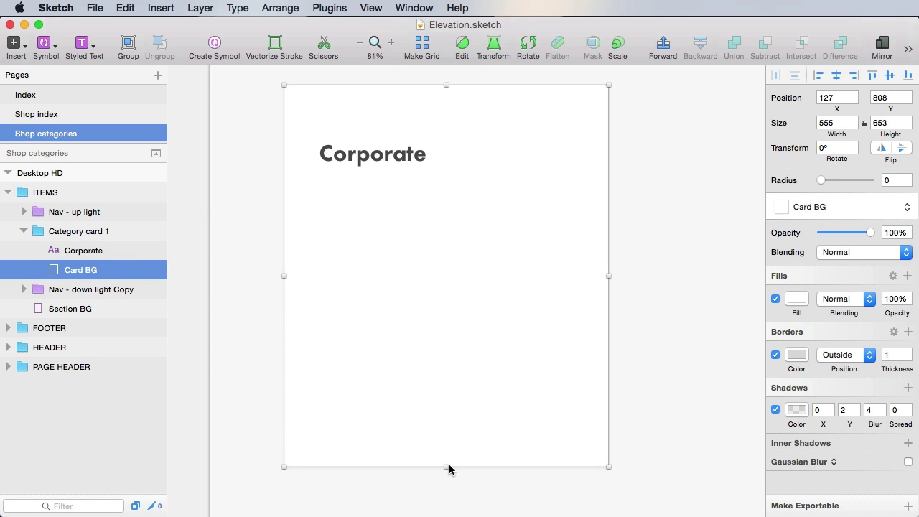
left_click_drag(449, 467, 455, 224)
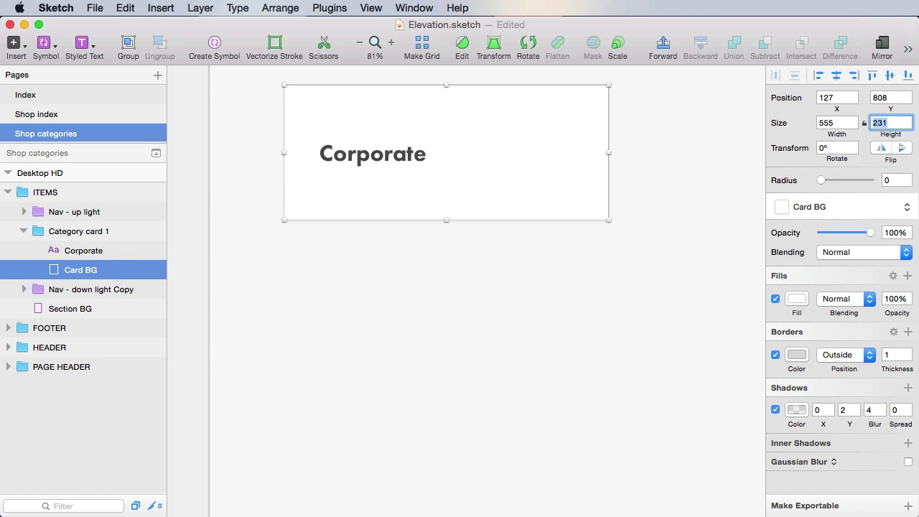
left_click(677, 249)
scroll(641, 282, "up", 5)
scroll(641, 282, "right", 2)
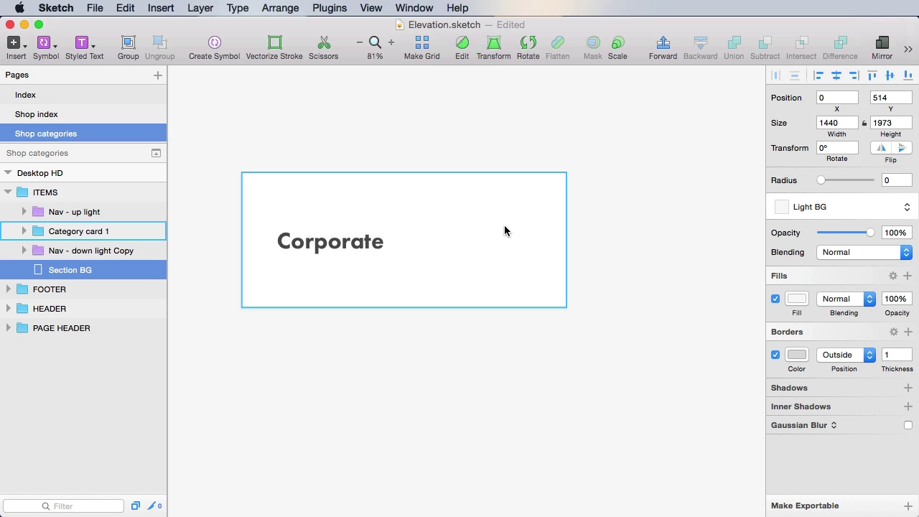
- Duplicate the Corporate title to its right inside the card and change the copy's text to 1
double_click(352, 242)
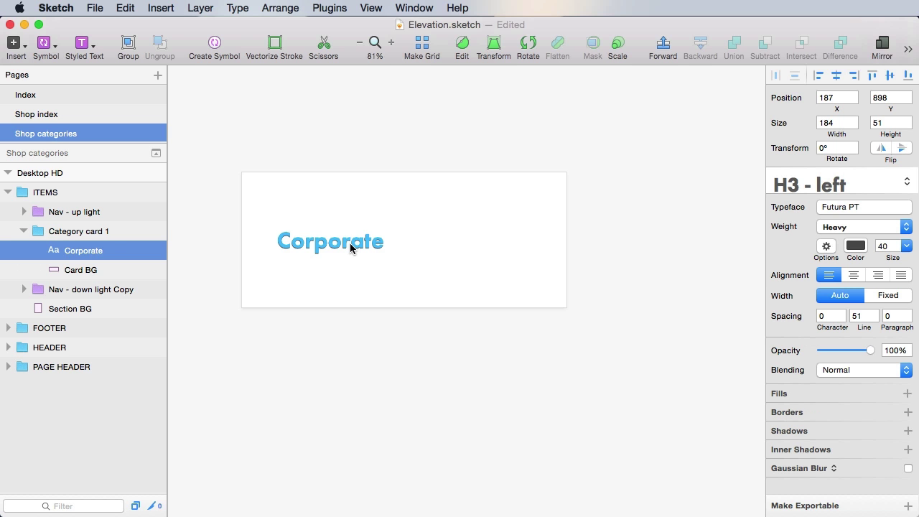
left_click_drag(355, 243, 515, 242)
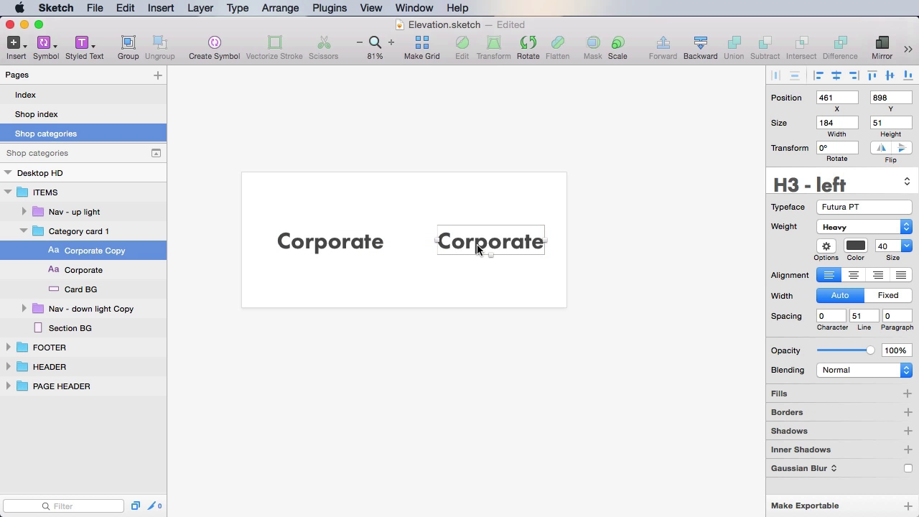
double_click(476, 244)
type("1")
left_click(603, 259)
left_click(446, 249)
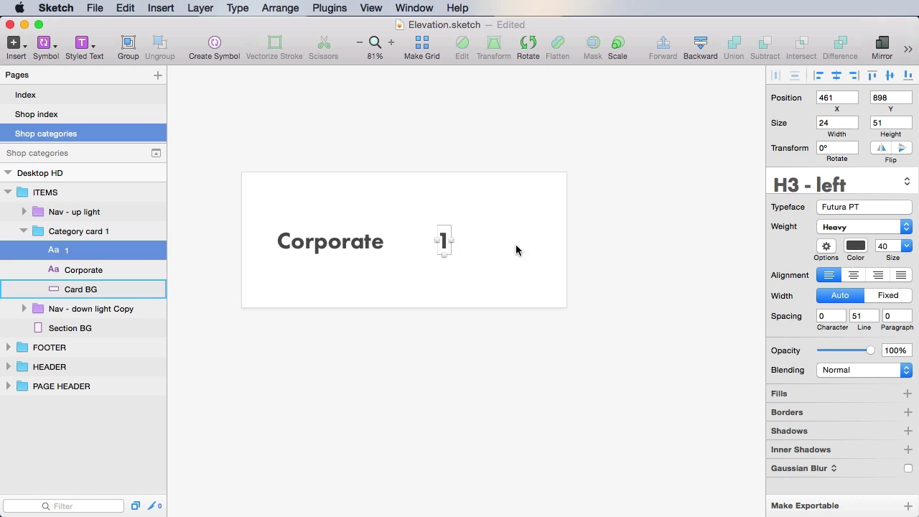
- Set the number 1 text to the Book weight at font size 100
left_click(852, 229)
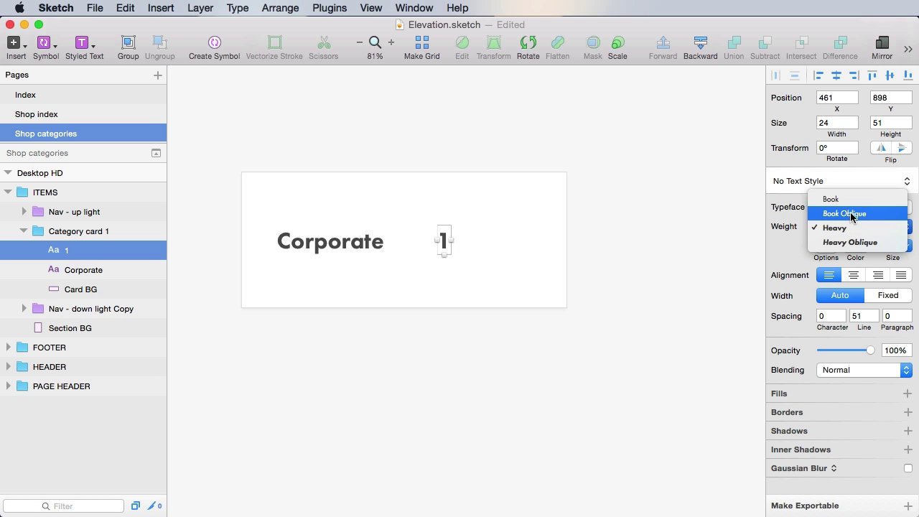
left_click(847, 200)
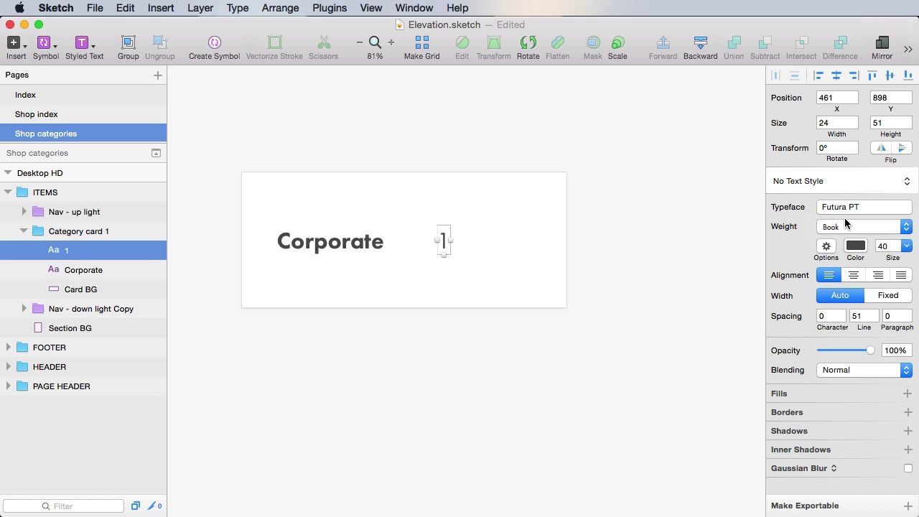
left_click(886, 245)
type("100")
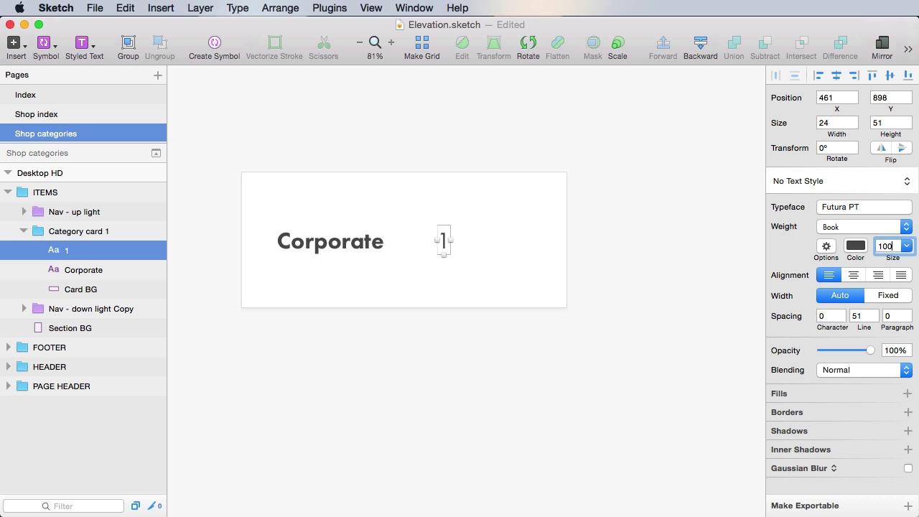
key("Return")
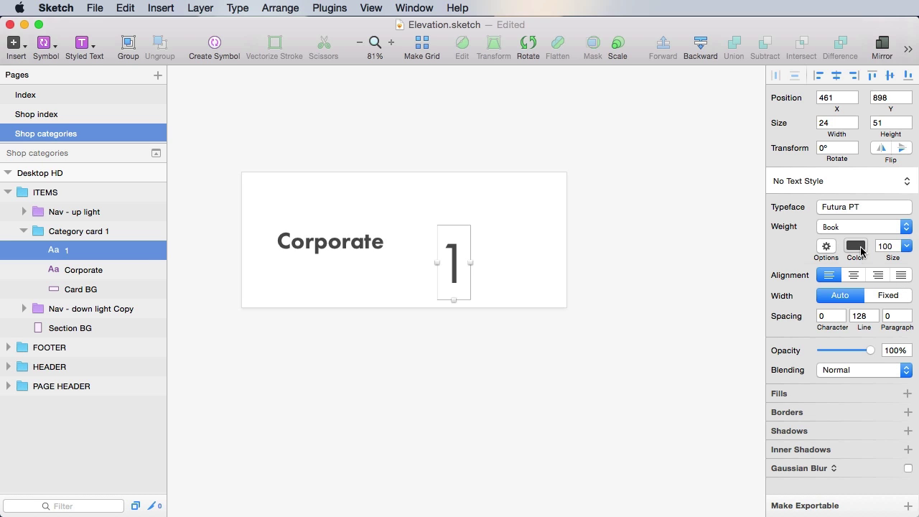
- Change the number 1 text color to light gray DBDBDB
left_click(855, 245)
left_click_drag(771, 347, 771, 307)
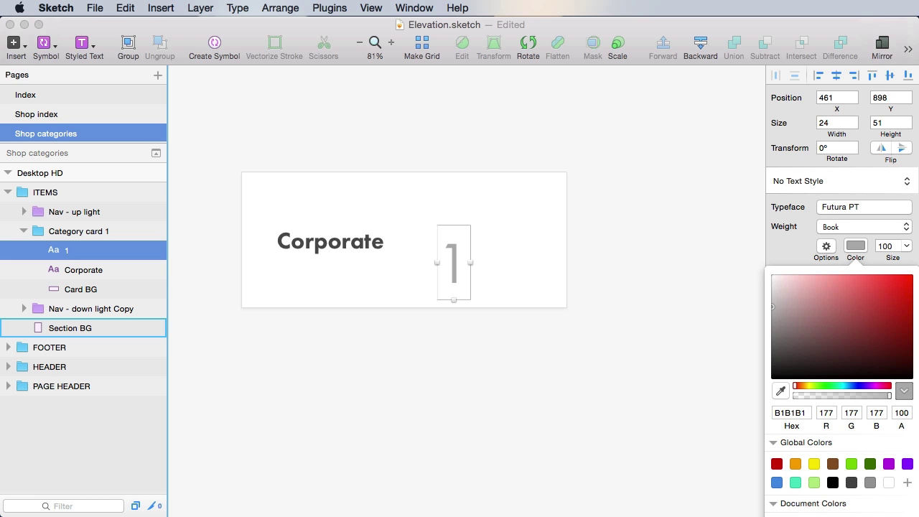
left_click_drag(771, 306, 771, 289)
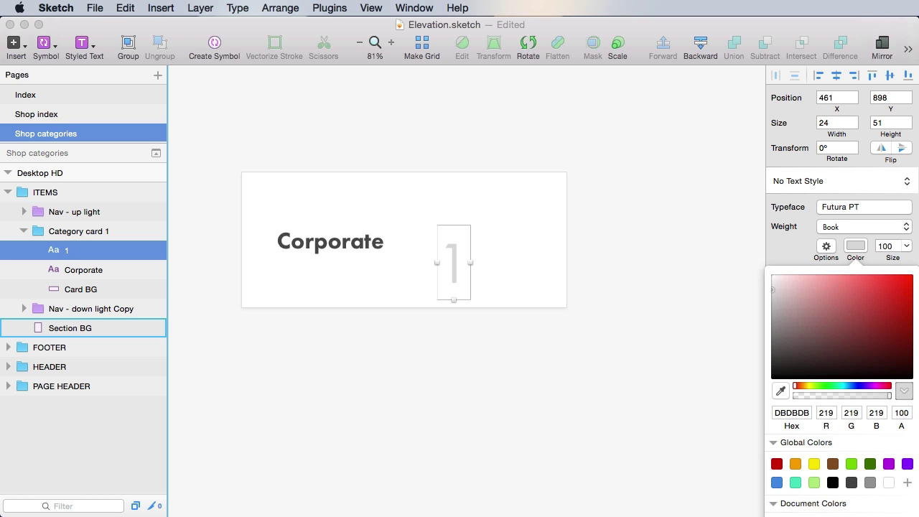
left_click(510, 444)
- Move the number 1 up to Y 838, 30 px below the card's top edge
left_click(454, 260)
key("shift+Up")
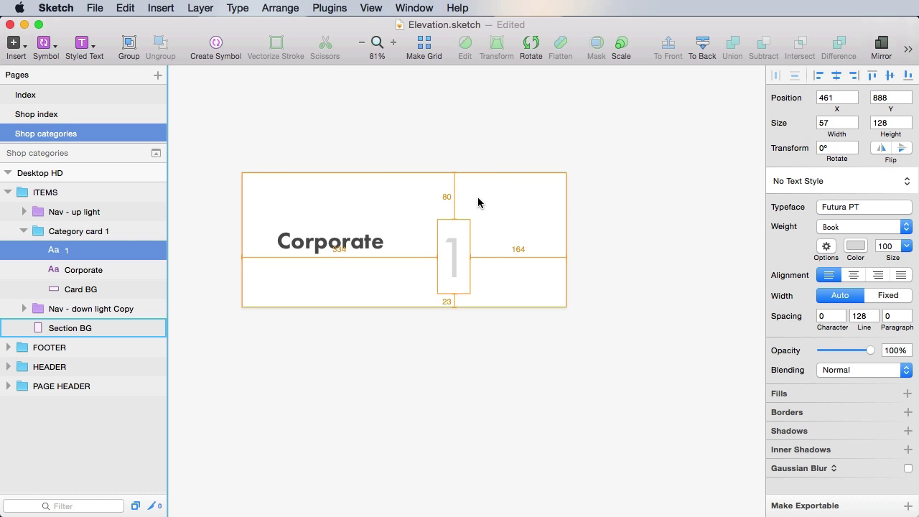
key("shift+Up")
key("shift+Up")
key("shift+Up")
key("shift+Up")
key("shift+Up")
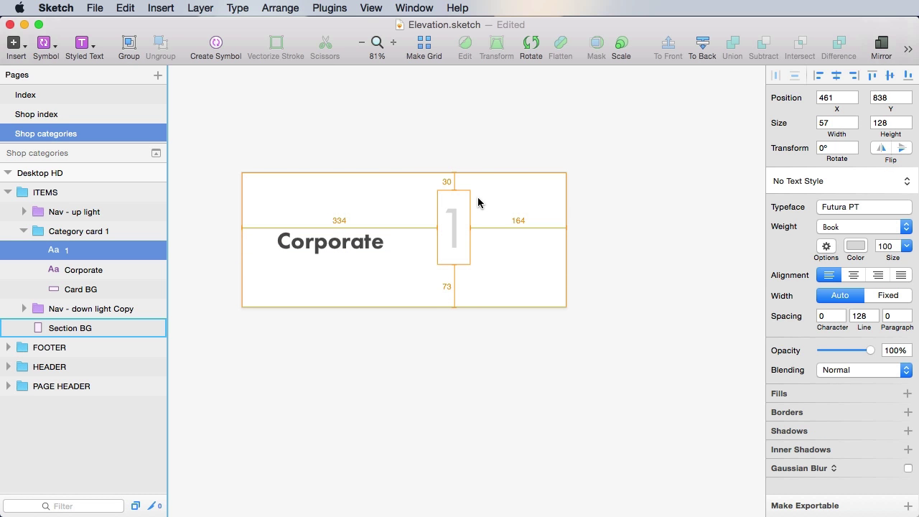
- Move the number 1 horizontally to X 565, near the card's right edge
key("shift+Right")
key("shift+Right")
key("shift+Right")
key("shift+Right")
key("shift+Right")
key("shift+Right")
key("shift+Right")
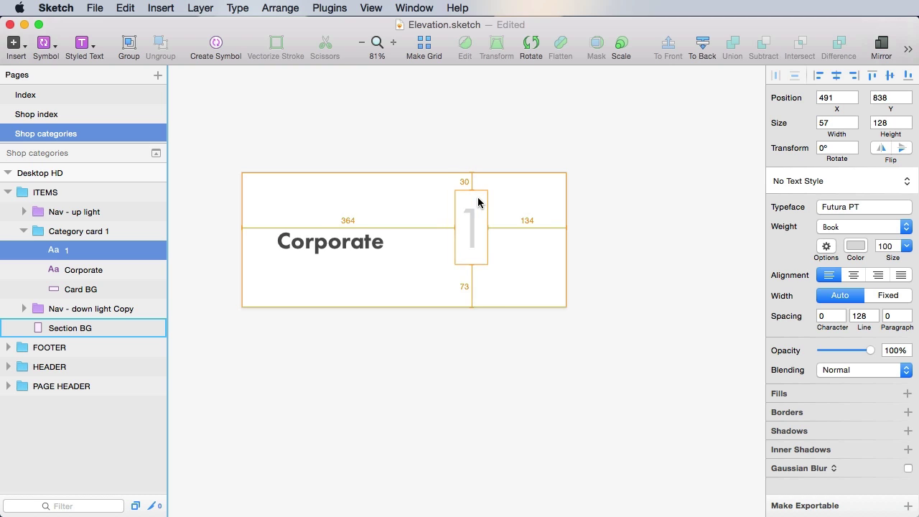
key("Right")
key("Right")
key("Right")
key("Right")
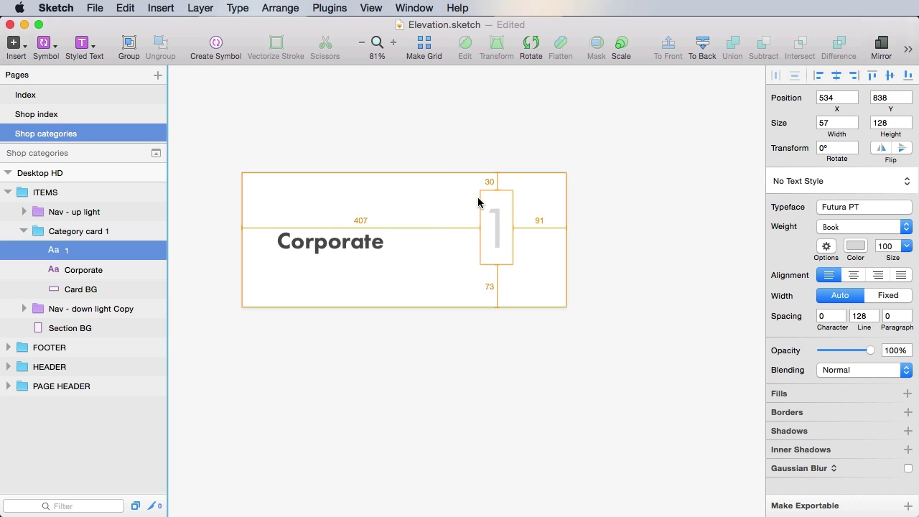
key("shift+Right")
key("shift+Right")
key("shift+Right")
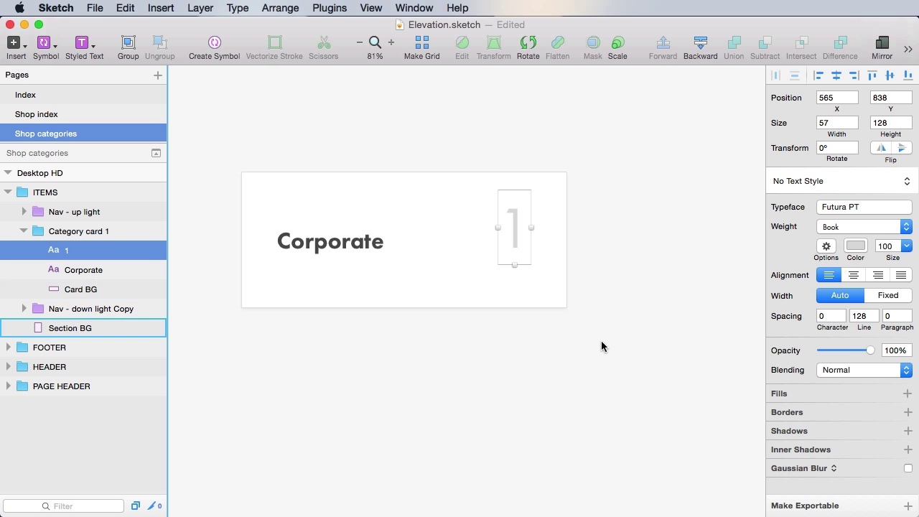
left_click(605, 391)
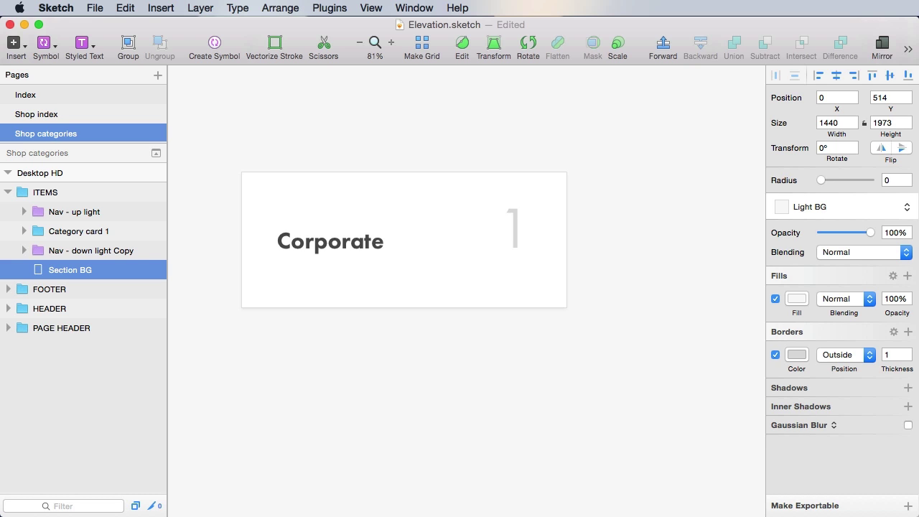
- Duplicate the Card BG rectangle inside the Category card 1 group
left_click(401, 307)
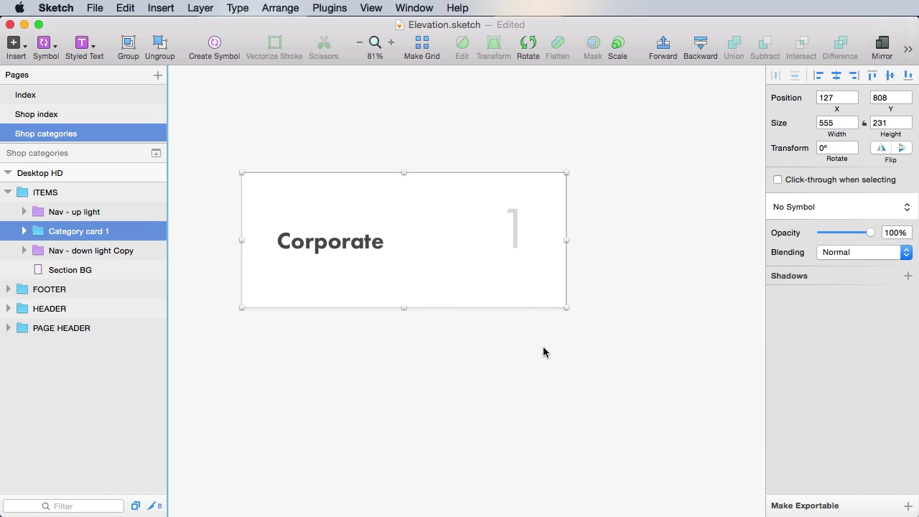
double_click(459, 277)
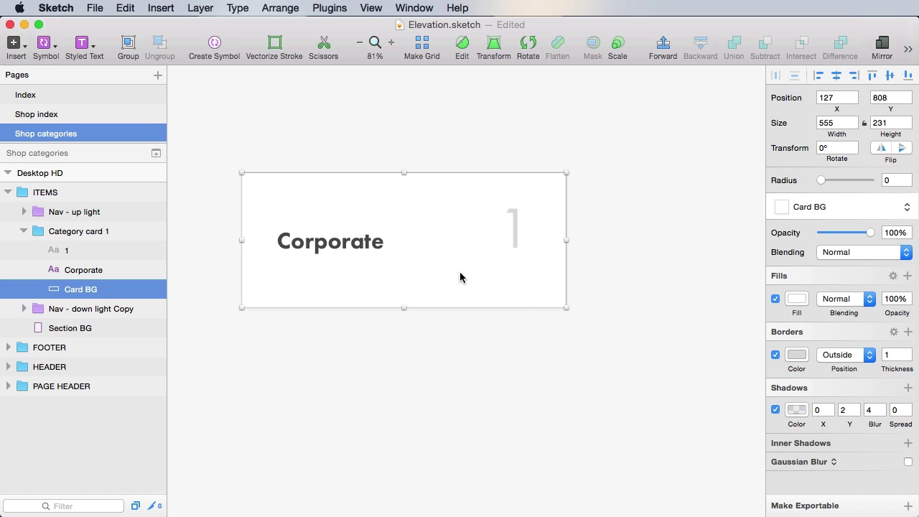
key("super+d")
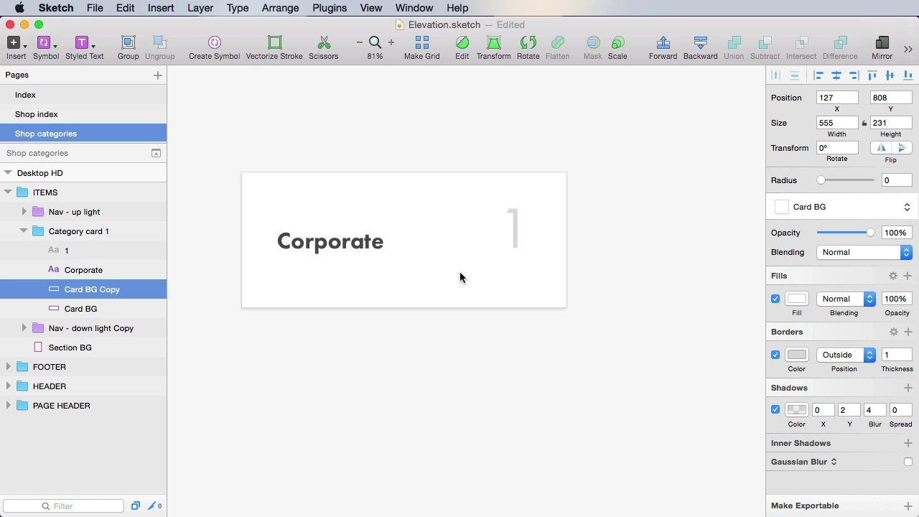
left_click(460, 277)
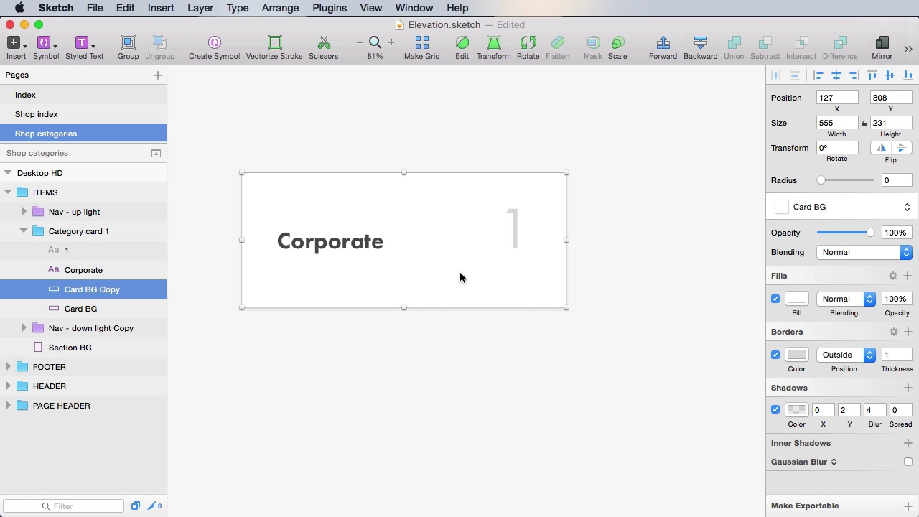
- Offset the original Card BG behind its copy to X 133, Y 817 for a stacked-card look
left_click(115, 311)
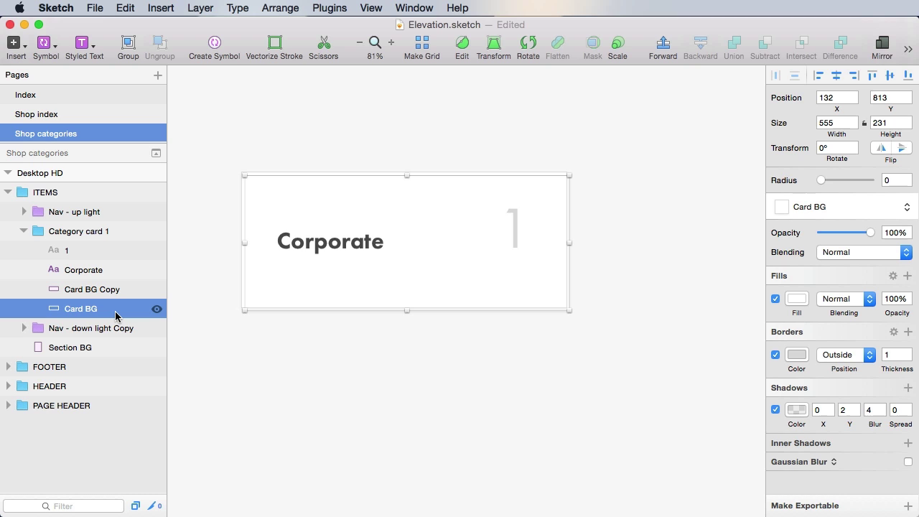
key("Right")
key("Down")
key("Down")
key("Down")
key("Down")
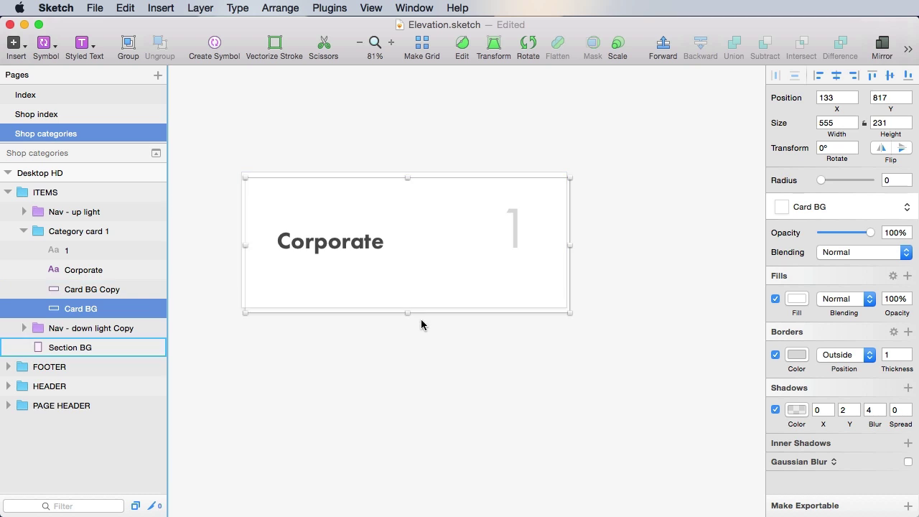
left_click(450, 389)
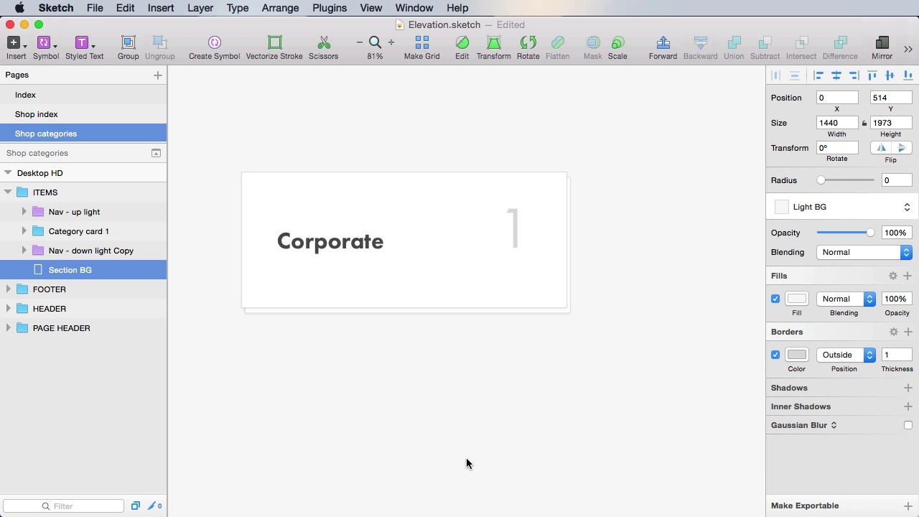
- Duplicate Category card 1 beside the original at X 758, aligned to the layout grid column, and save the document
left_click(450, 276)
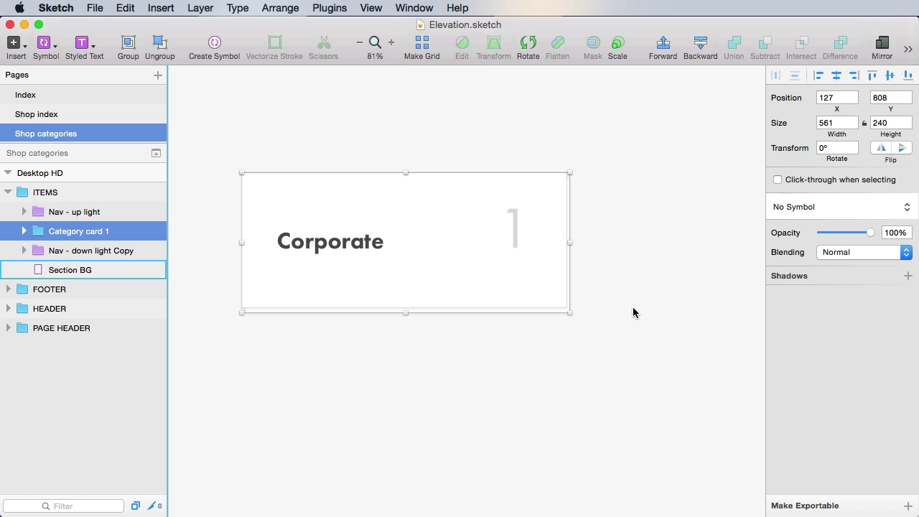
scroll(671, 385, "down", 2)
scroll(671, 385, "right", 2)
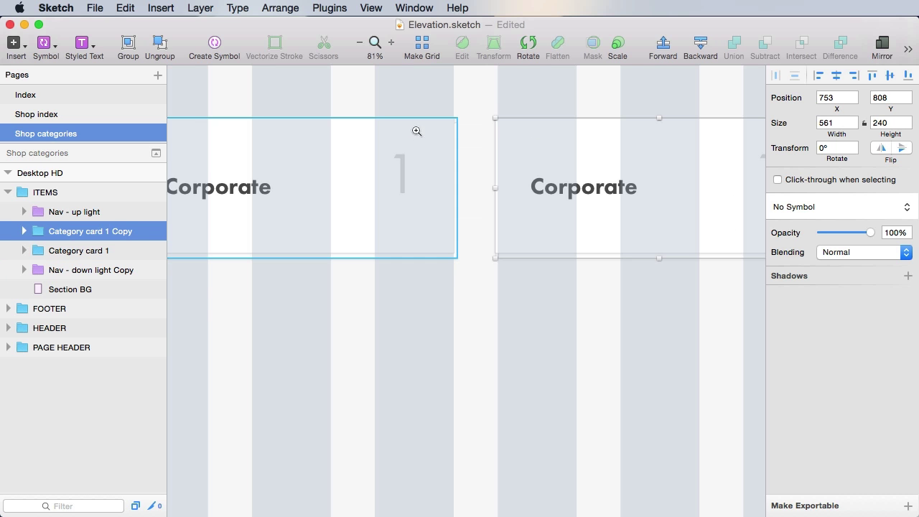
scroll(635, 287, "up", 5)
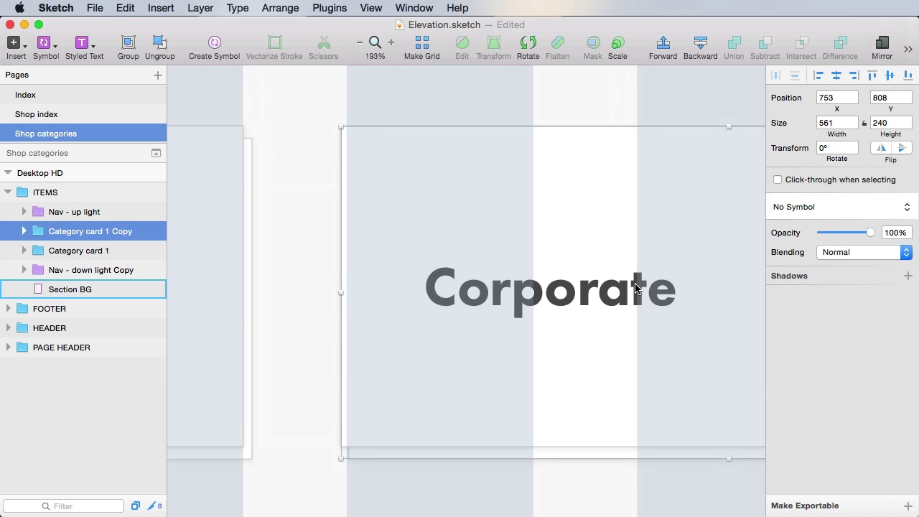
key("Right")
key("Right")
key("Right")
key("super+s")
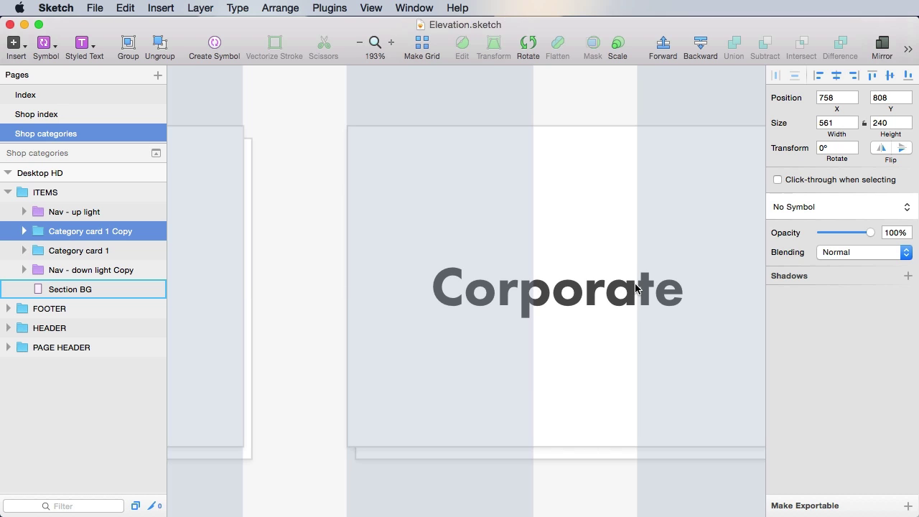
key("ctrl+l")
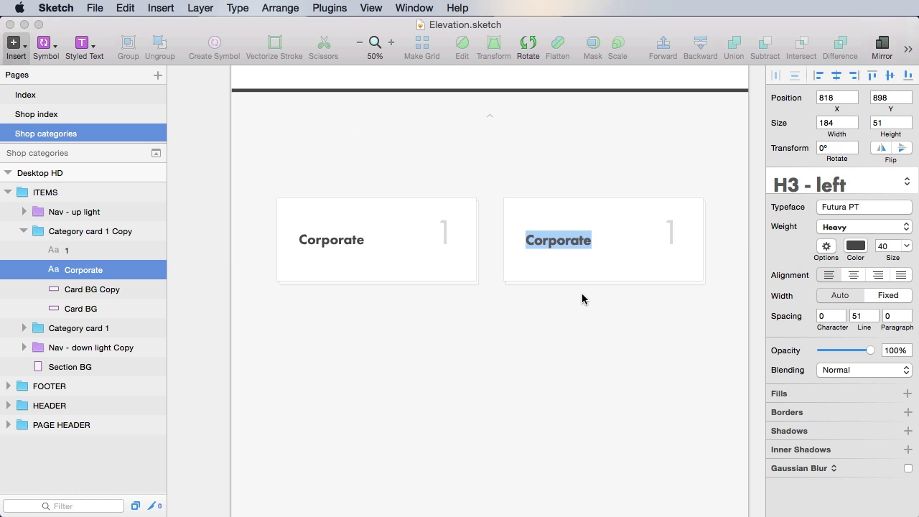
- Set the second card's title to Portfolio and right-align the count text on both cards
type("Portfolio")
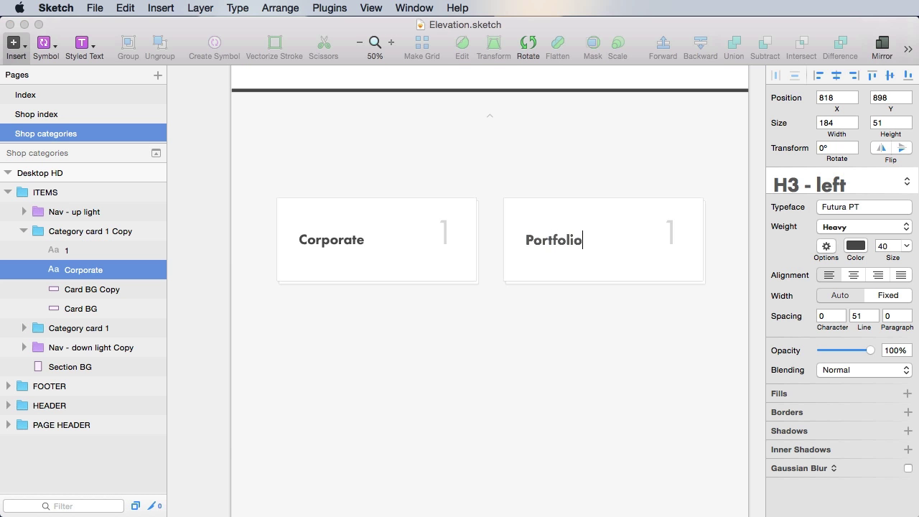
left_click(631, 179)
left_click(447, 233, "super")
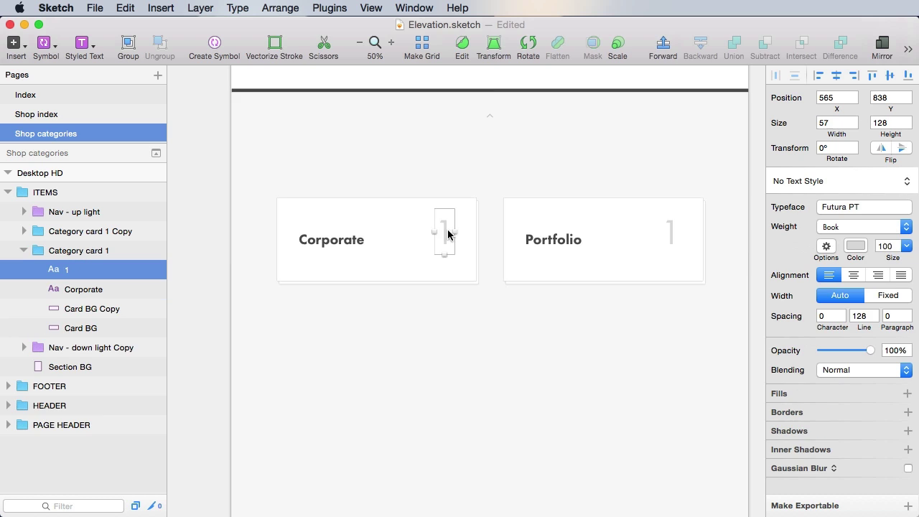
left_click(663, 235, "shift")
left_click(877, 275)
left_click(666, 192)
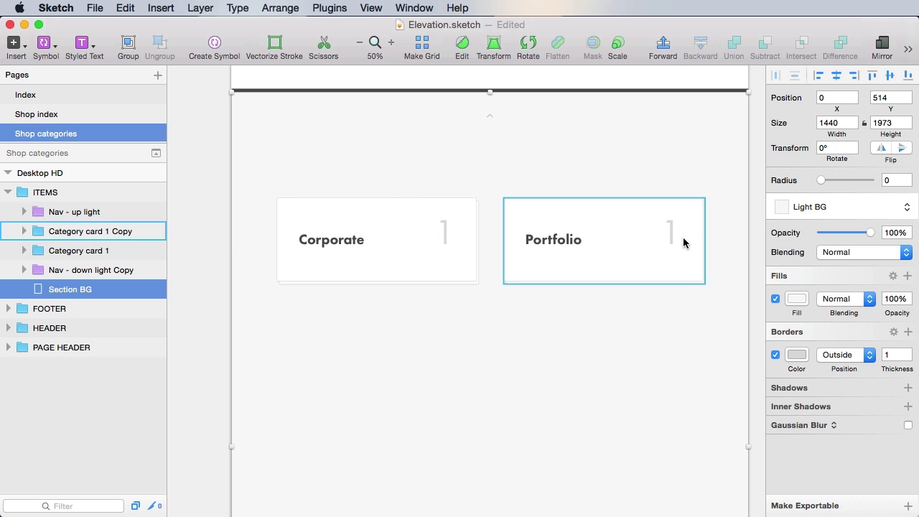
- Change the item count on the Portfolio card to 10
left_click(672, 236, "super")
double_click(673, 236)
type("1")
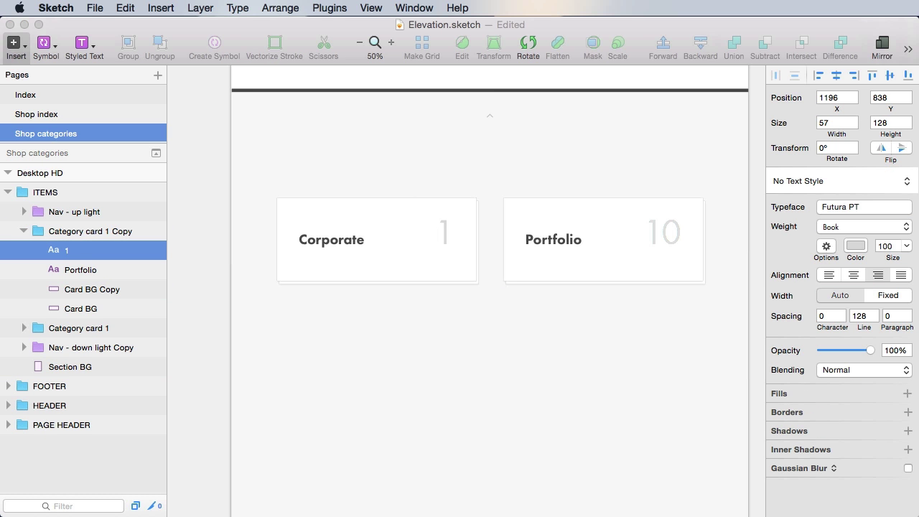
left_click(642, 366)
- Rename the Portfolio card's group to Category card 2 and save the document
left_click(364, 242)
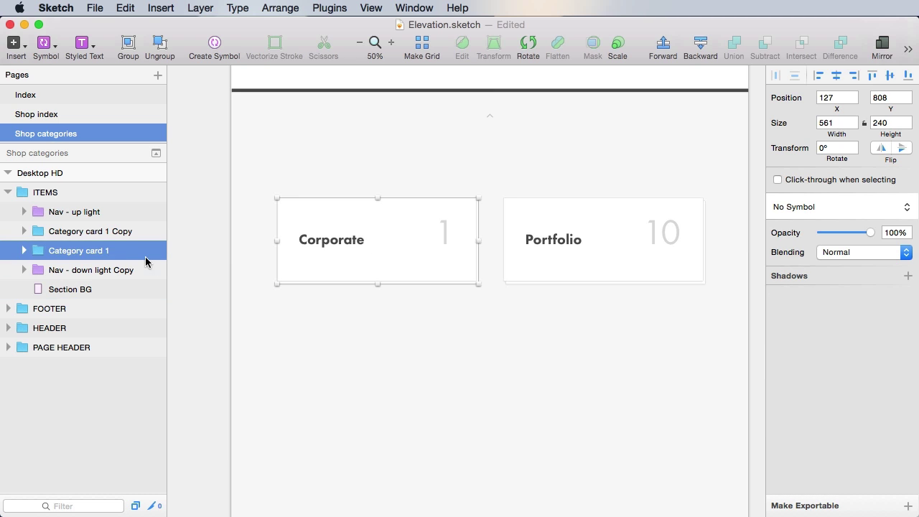
left_click(100, 232)
double_click(100, 232)
left_click_drag(133, 231, 105, 231)
type("2")
key("Return")
key("super+s")
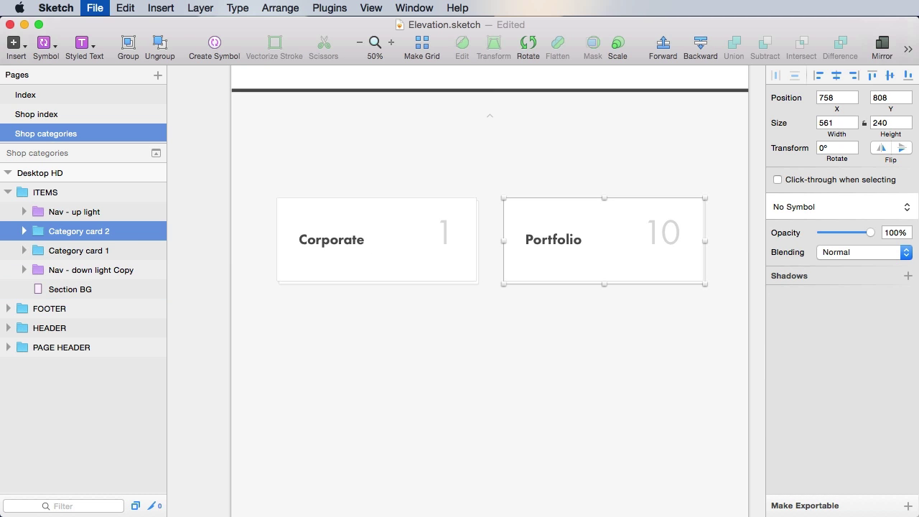
- Duplicate the Category card 1 group and rename the copy Category card 3
left_click(414, 254)
key("super+d")
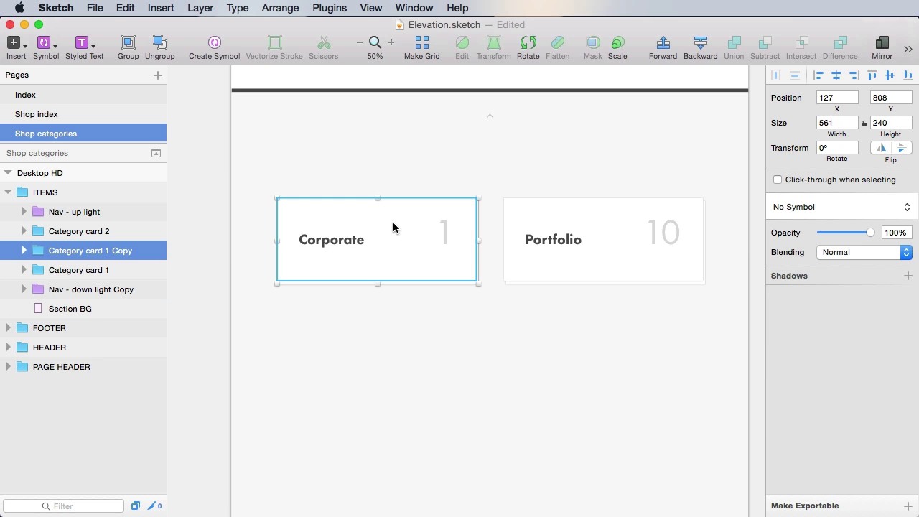
double_click(117, 250)
left_click_drag(133, 250, 106, 250)
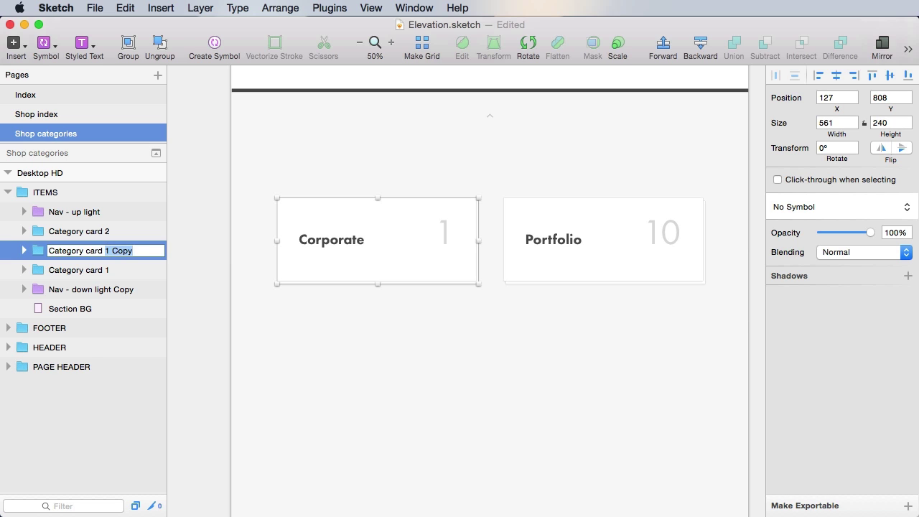
type("3")
key("Return")
- Bring Category card 3 forward above Category card 2 and place it about 90 px below the Corporate card at X 127
left_click(655, 54)
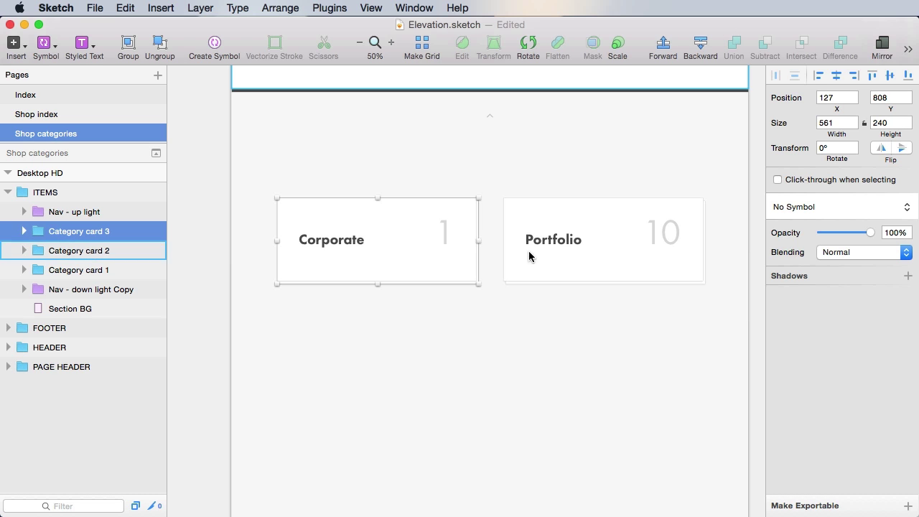
left_click_drag(457, 276, 452, 372)
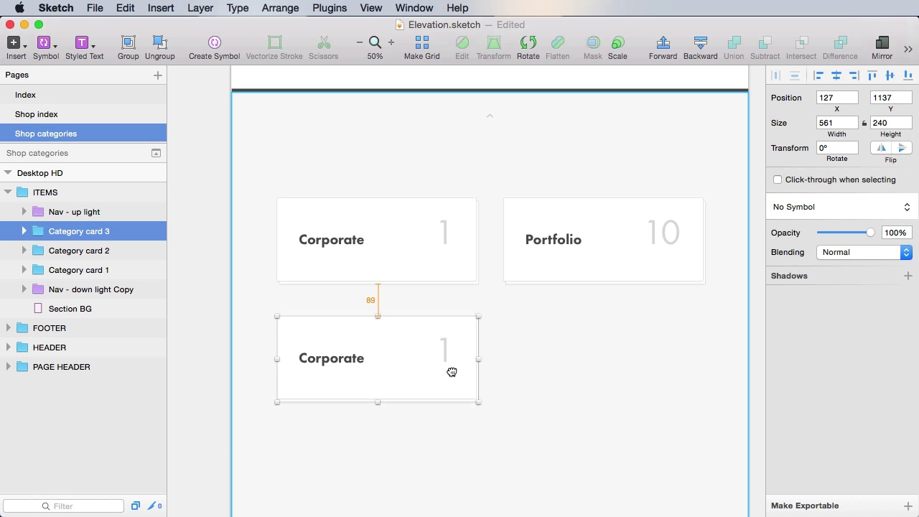
left_click(424, 423)
- Set the third card's title to eCommerce and its item count to 2
left_click(318, 360, "super")
key("Return")
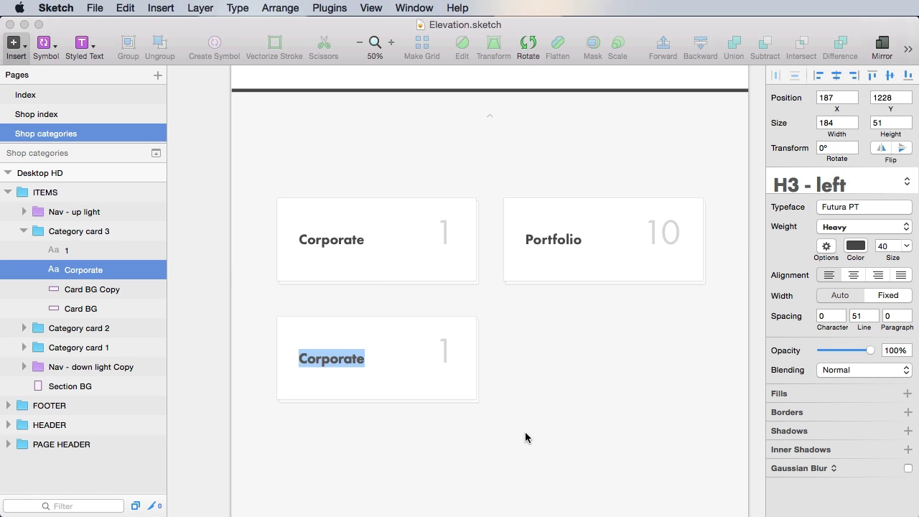
type("eCommerce")
left_click(595, 422)
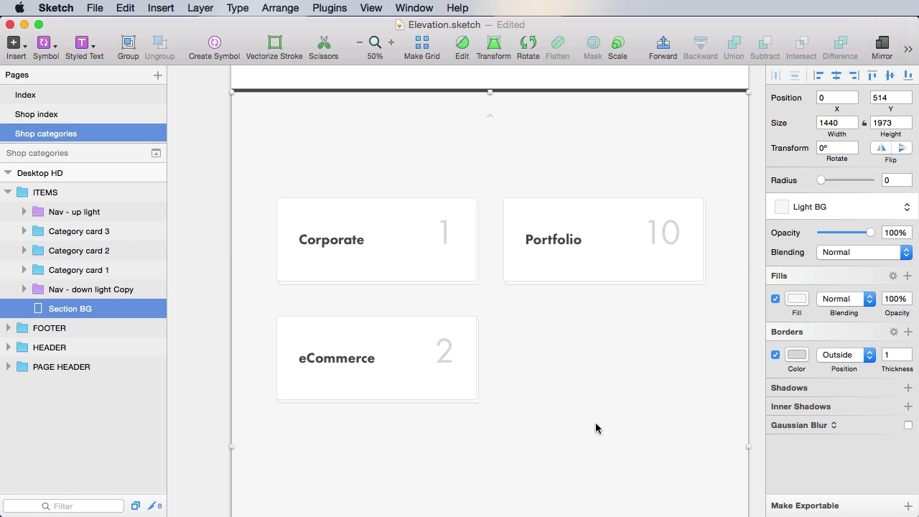
- Move the section's light down-arrow up to Y 1438, just beneath the eCommerce card
scroll(594, 428, "down", 10)
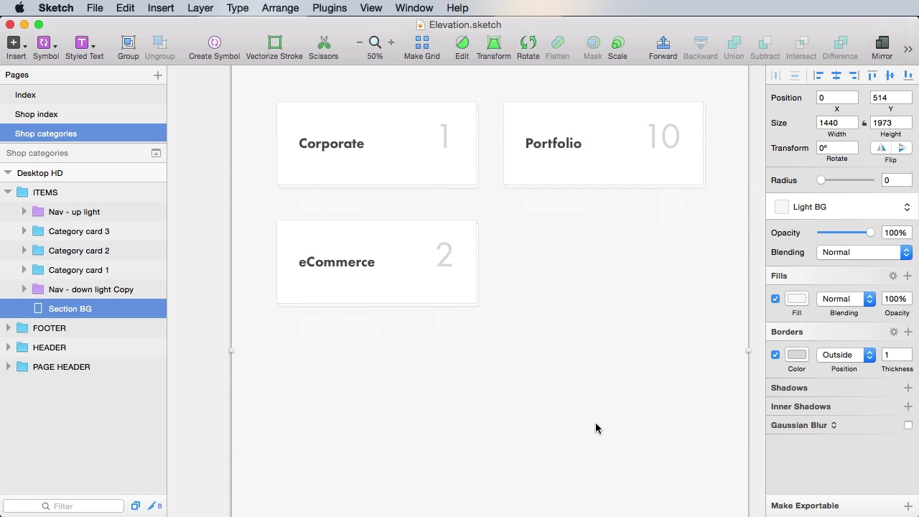
scroll(593, 424, "down", 4)
left_click_drag(492, 425, 513, 128)
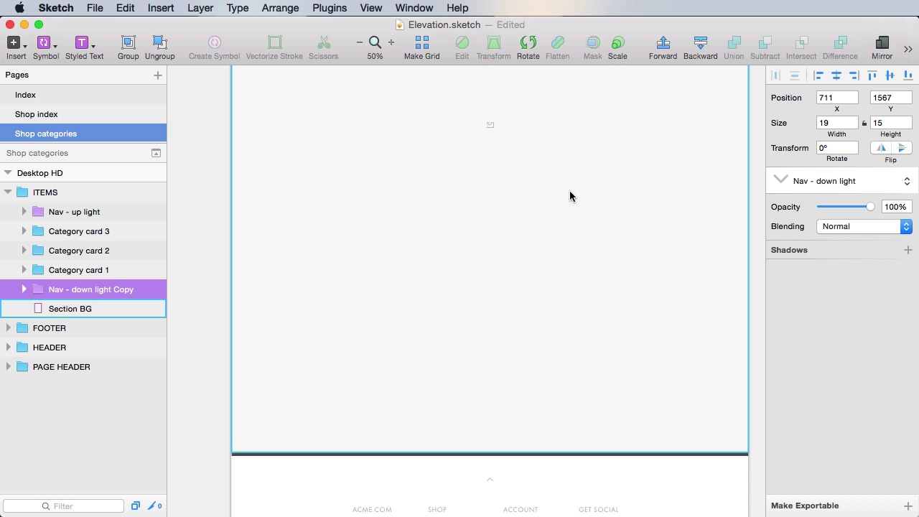
scroll(570, 191, "up", 9)
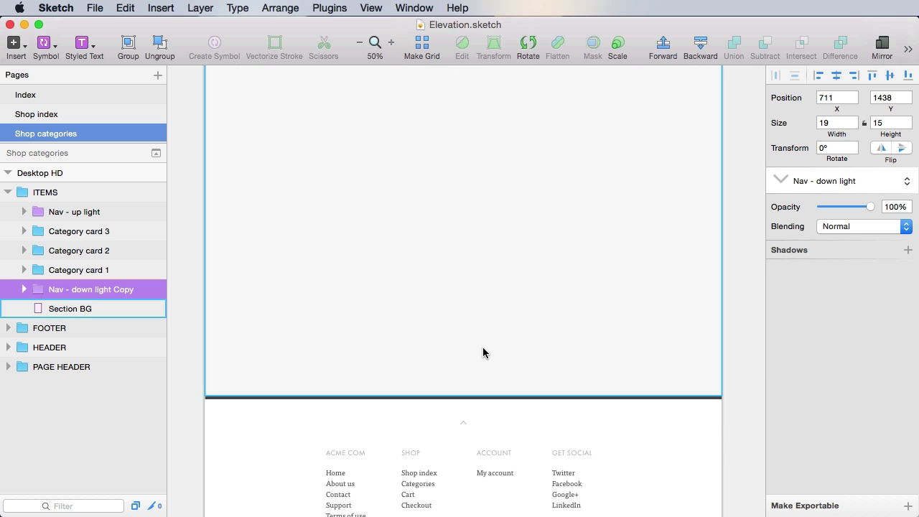
- Shorten the Section BG rectangle from its lower edge so it ends just below the down-arrow
left_click(481, 350)
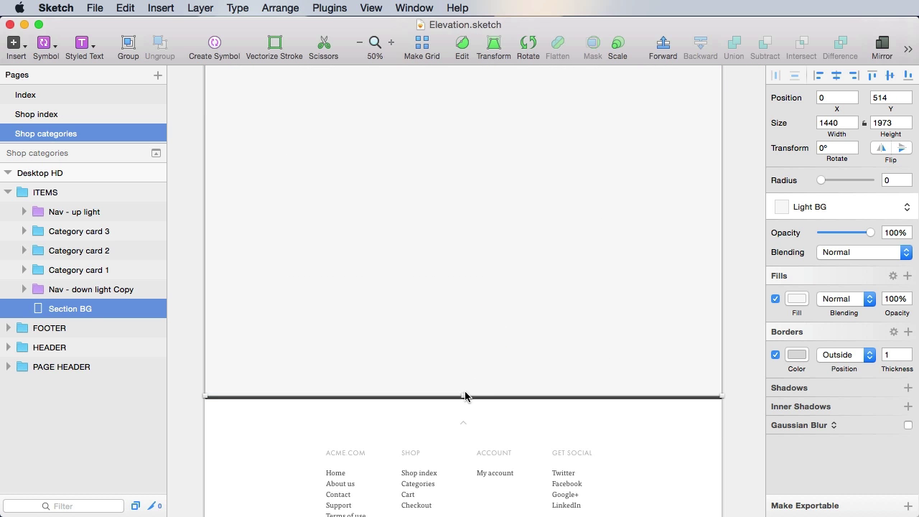
left_click_drag(464, 394, 505, 79)
left_click_drag(541, 209, 568, 174)
- Move the FOOTER group up to Y 1513 so it meets the lower edge of Section BG
left_click(599, 397)
left_click_drag(671, 417, 670, 179)
scroll(654, 437, "up", 4)
left_click_drag(654, 437, 681, 343)
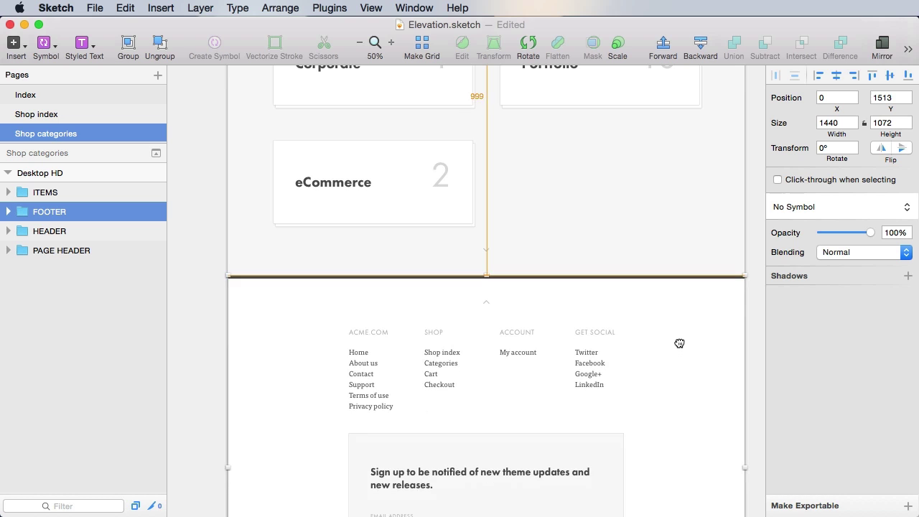
left_click(753, 316)
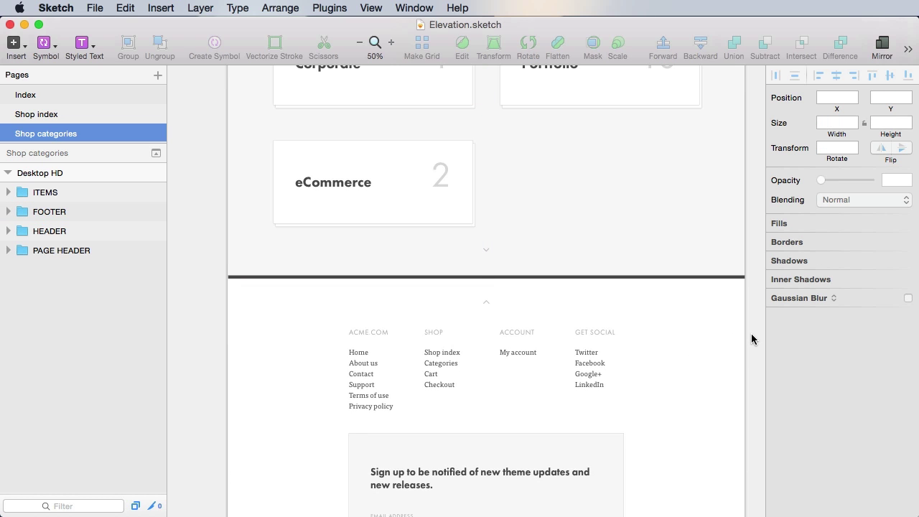
- Move the three category cards and the down-arrow together up by 160 px, closer to the section's up-arrow
key("super+minus")
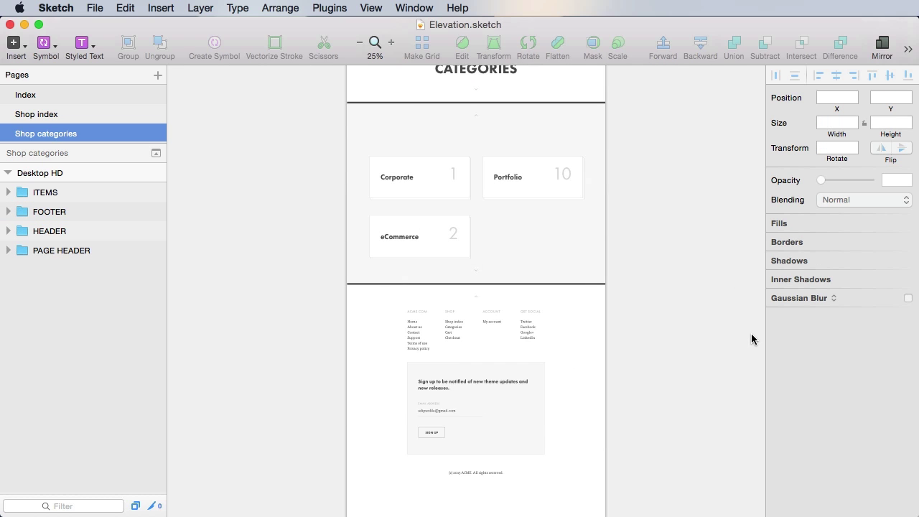
left_click_drag(681, 258, 693, 375)
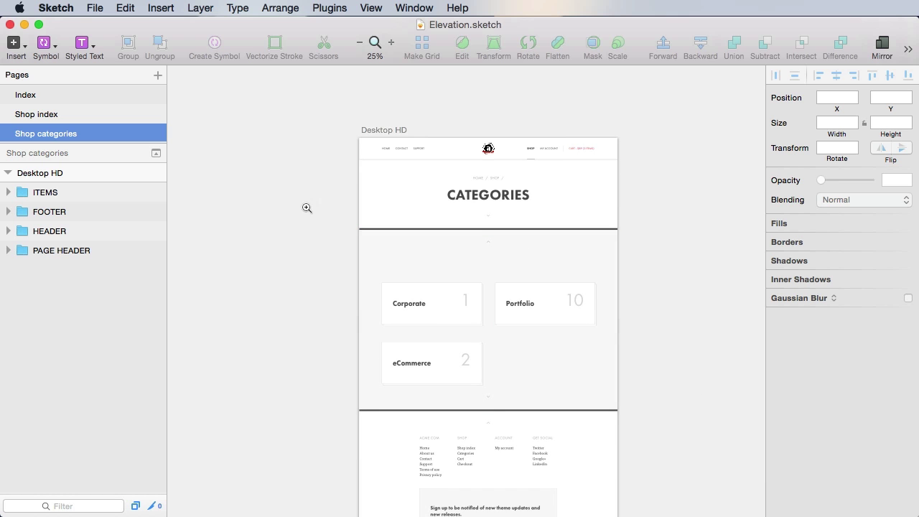
left_click_drag(306, 208, 693, 451)
left_click(366, 271)
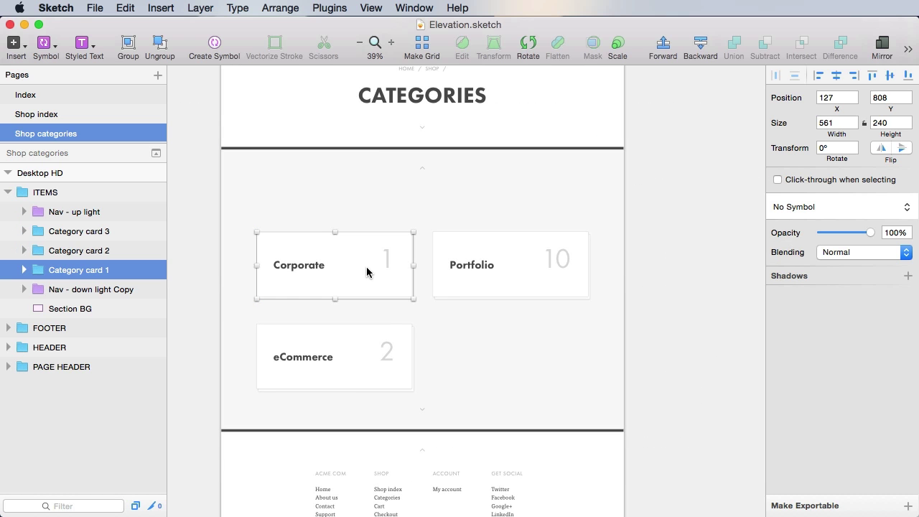
left_click(478, 269, "shift")
left_click(373, 345, "shift")
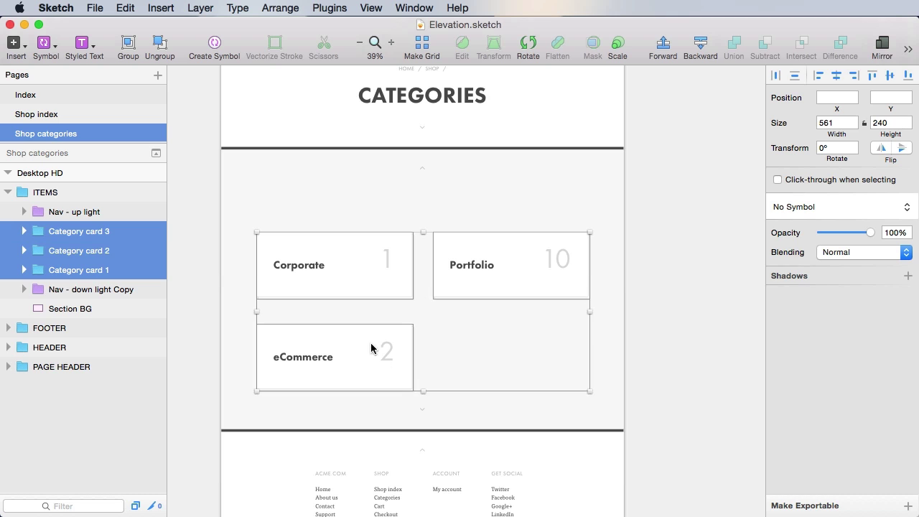
left_click(422, 411, "shift")
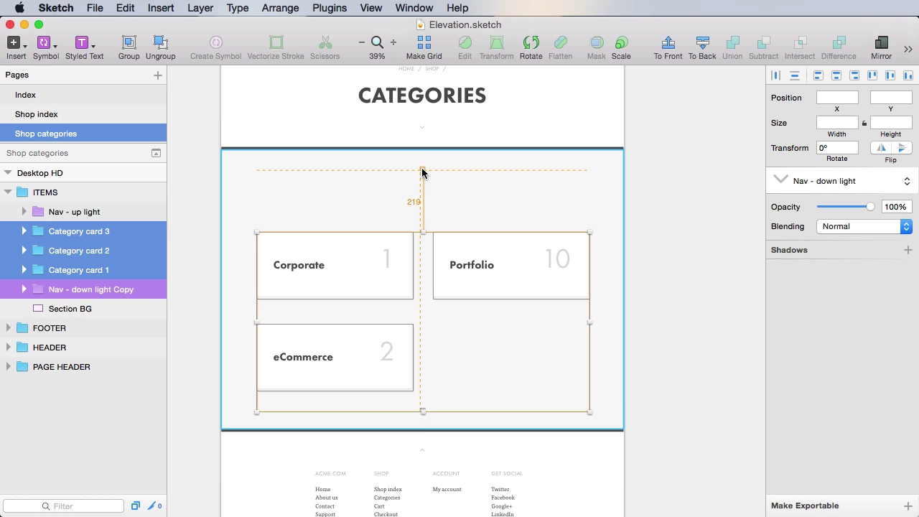
key("shift+Up")
key("shift+Up")
key("shift+Up")
key("shift+Up")
key("shift+Up")
key("shift+Up")
key("shift+Up")
key("shift+Up")
key("shift+Up")
key("shift+Up")
key("shift+Up")
key("shift+Up")
key("shift+Up")
key("shift+Up")
key("shift+Up")
key("shift+Up")
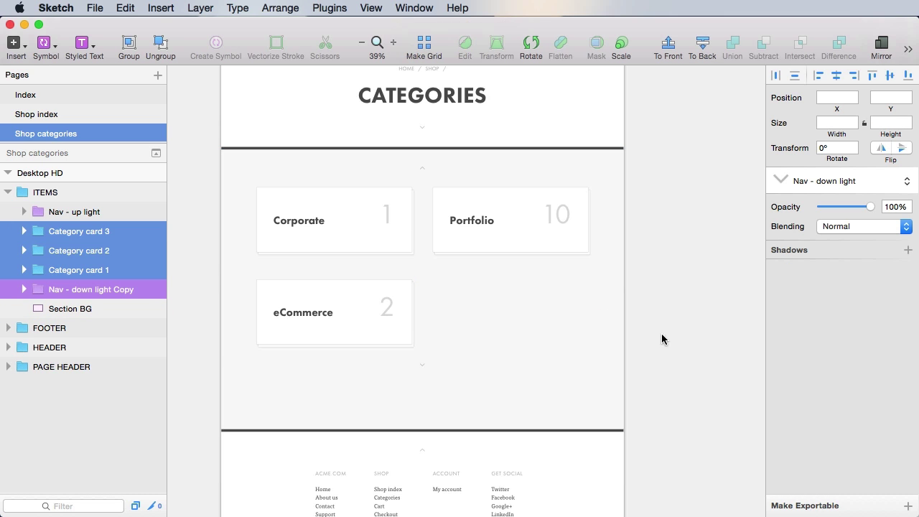
- Move the FOOTER group up to Y 1354, just below the repositioned down-arrow
left_click_drag(559, 473, 558, 430)
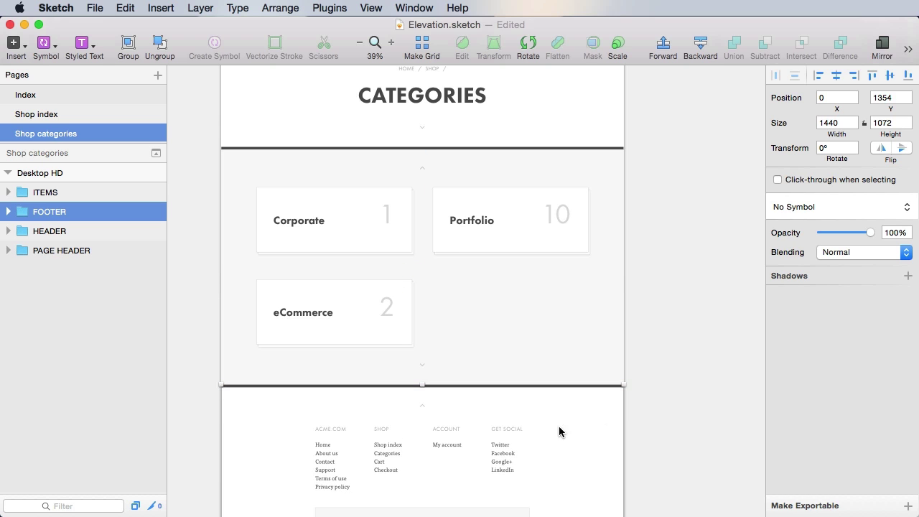
left_click(674, 391)
- Duplicate the Desktop HD artboard and place the copy beside the original
scroll(673, 399, "up", 3)
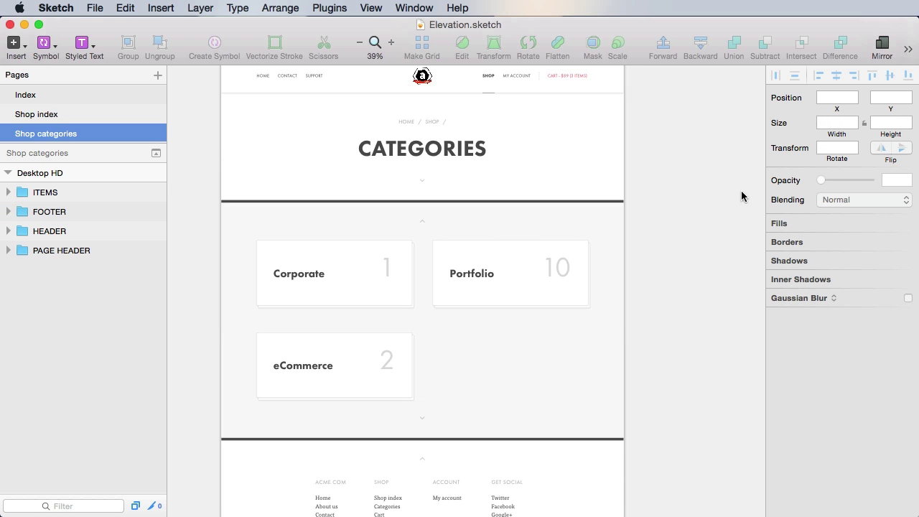
scroll(648, 311, "right", 5)
scroll(648, 311, "up", 2)
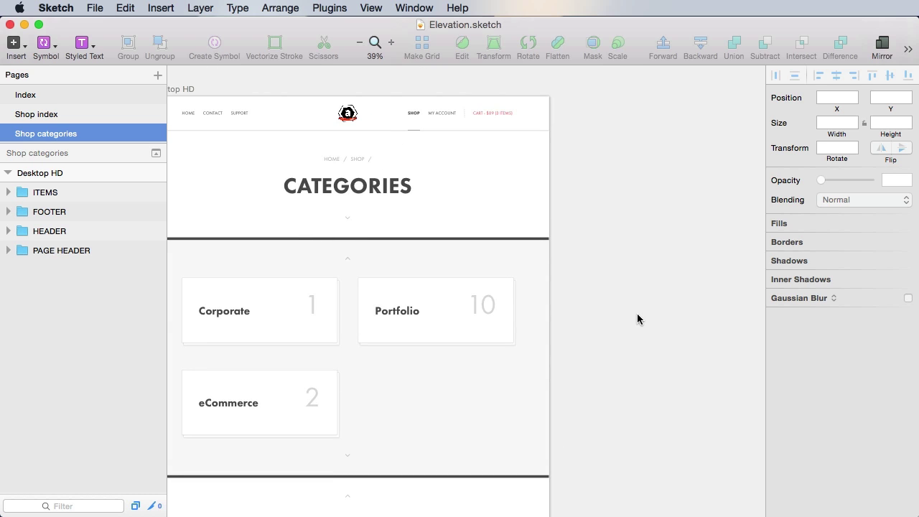
left_click_drag(617, 321, 660, 316)
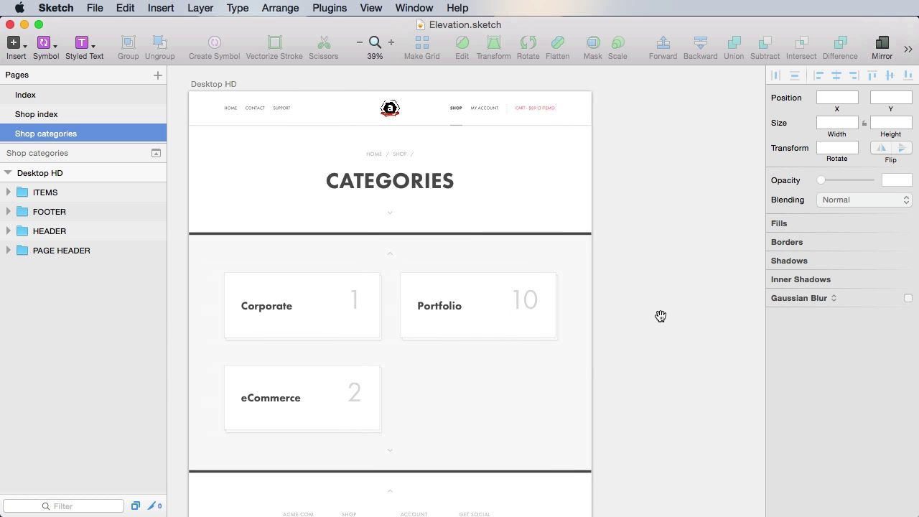
left_click(212, 84)
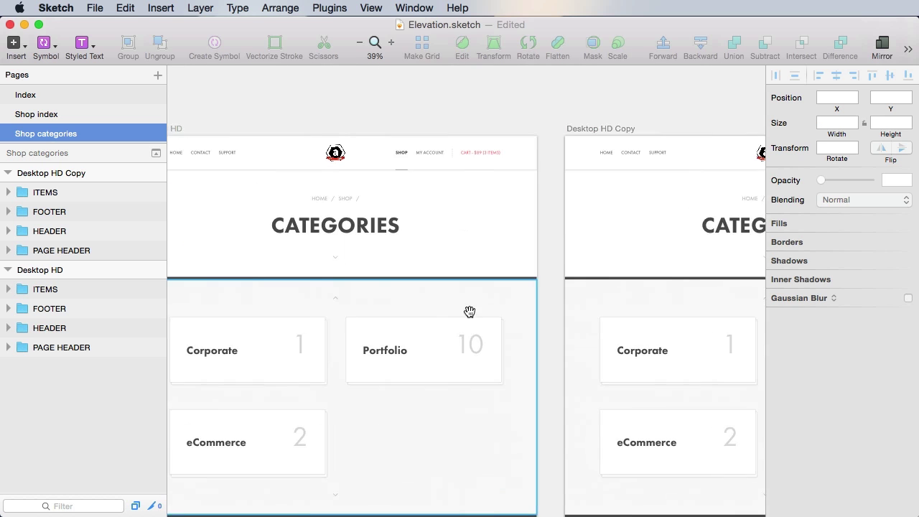
- Rename the original Desktop HD artboard to Category index
left_click_drag(331, 233, 468, 289)
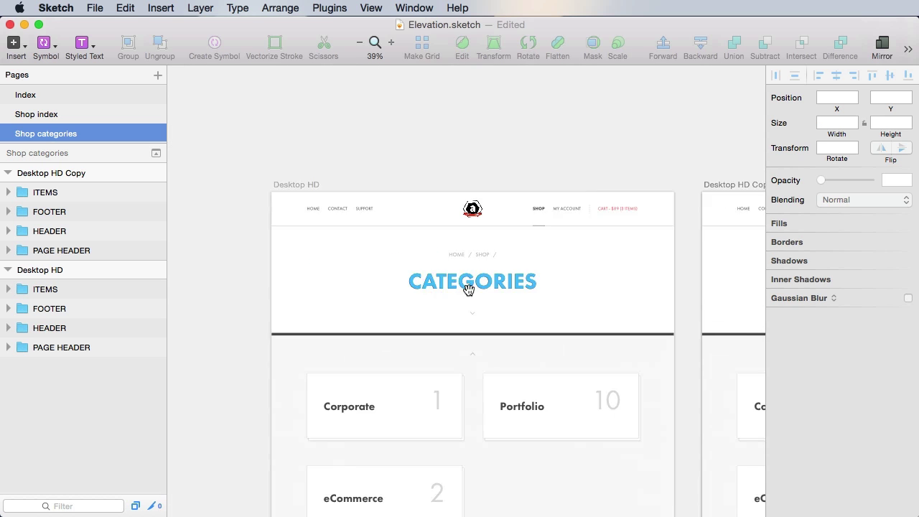
left_click(295, 185)
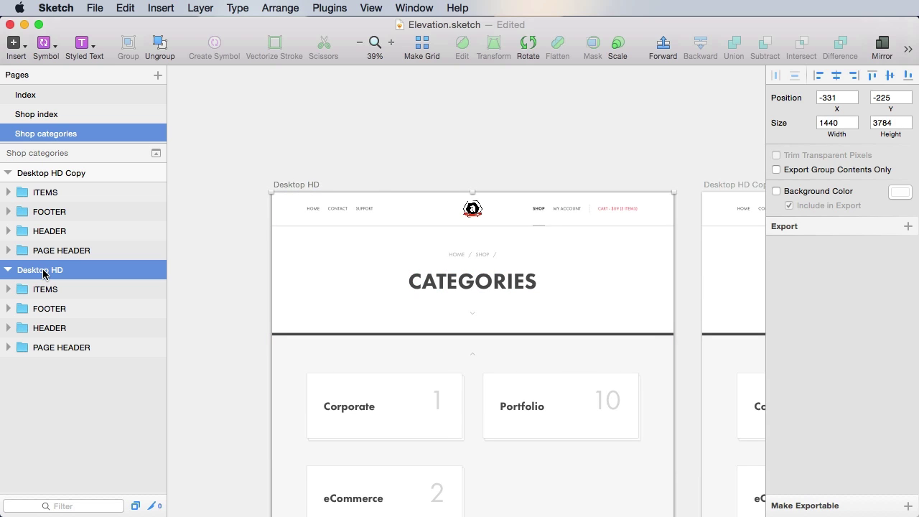
double_click(43, 271)
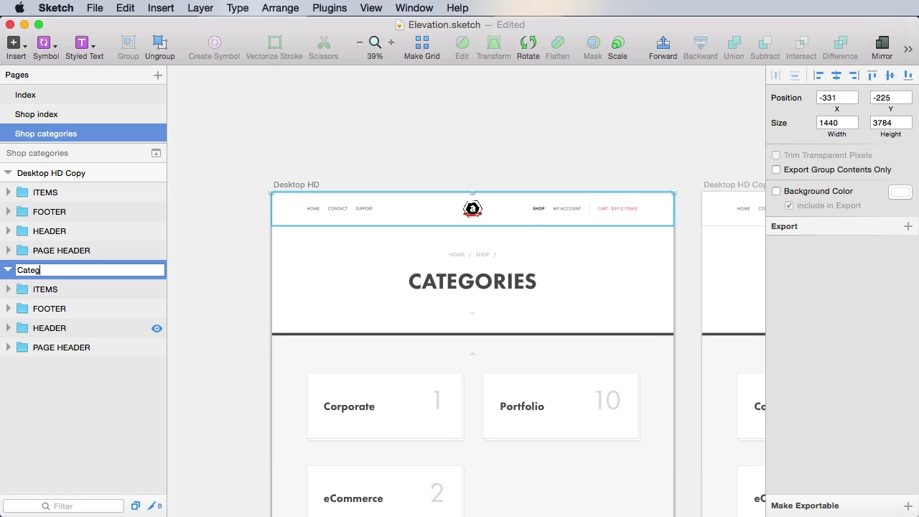
type("Category index")
key("Return")
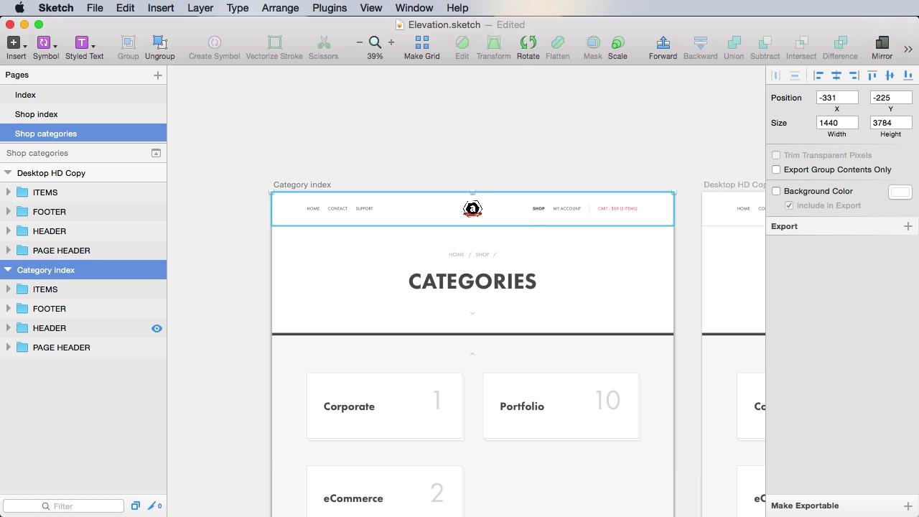
- Rename the copied artboard to Category single
double_click(58, 174)
type("Category single")
key("Return")
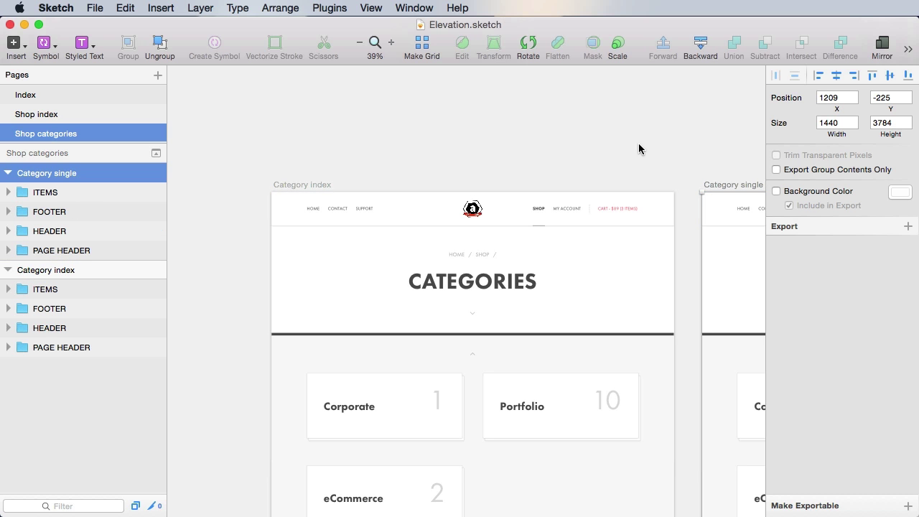
left_click(625, 213)
scroll(717, 251, "right", 10)
scroll(717, 251, "down", 3)
left_click_drag(712, 321, 718, 380)
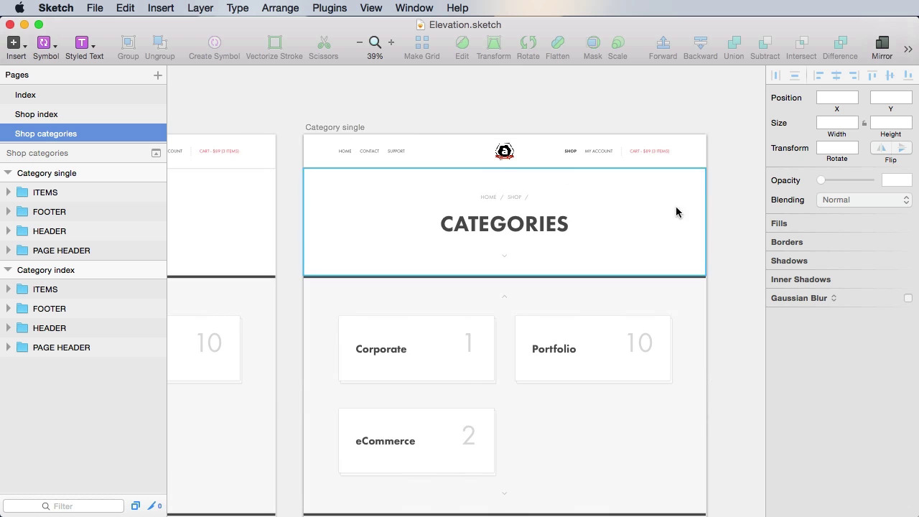
- Append CATEGORIES to the HOME / SHOP / breadcrumb in the Category single page header
key("z")
left_click_drag(426, 149, 664, 308)
left_click(416, 216)
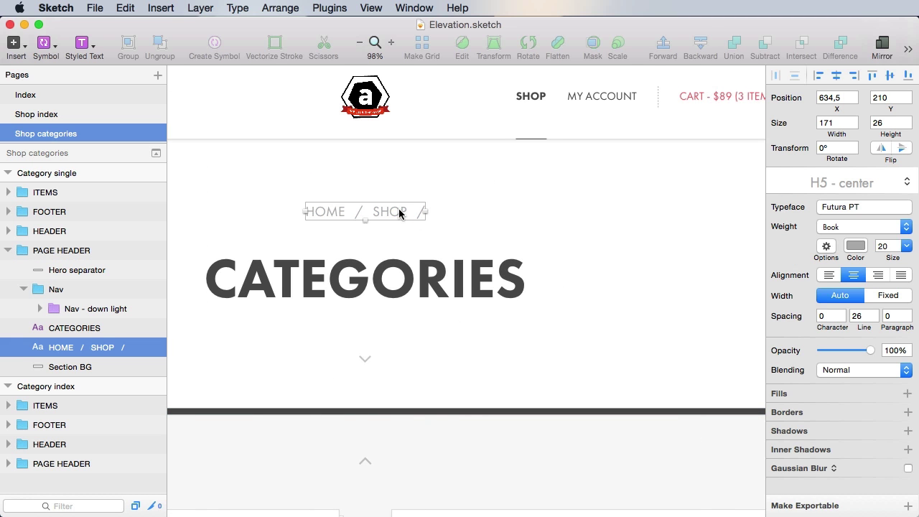
double_click(391, 211)
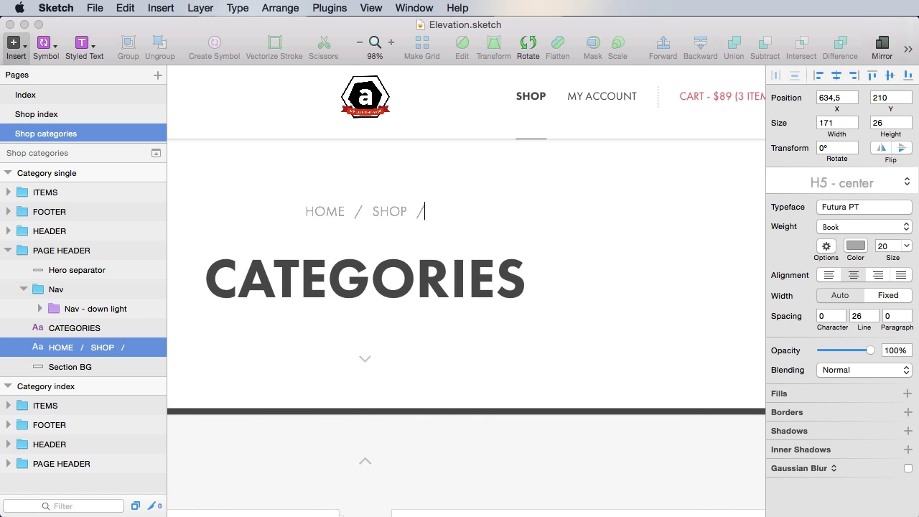
type("CATEGORIES")
- Change the Category single page heading to CORPORATE and save the document
left_click(468, 281)
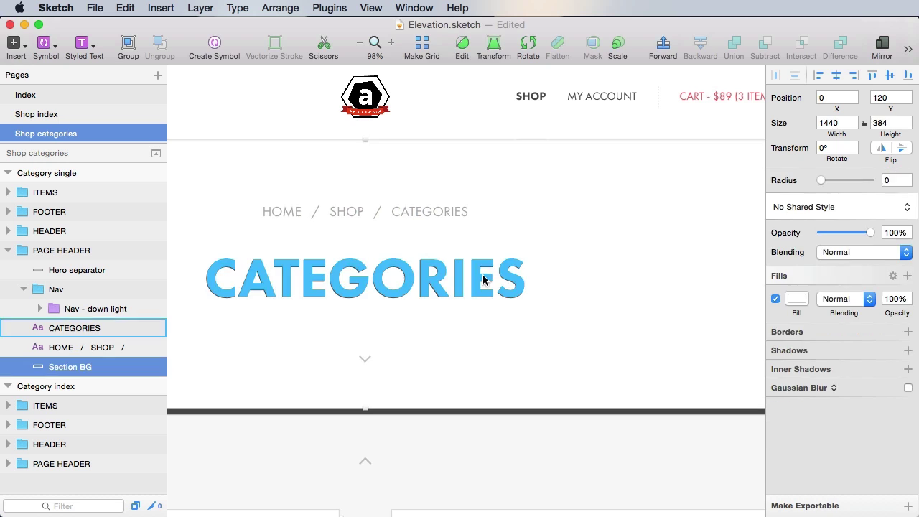
double_click(468, 281)
type("CORPOI")
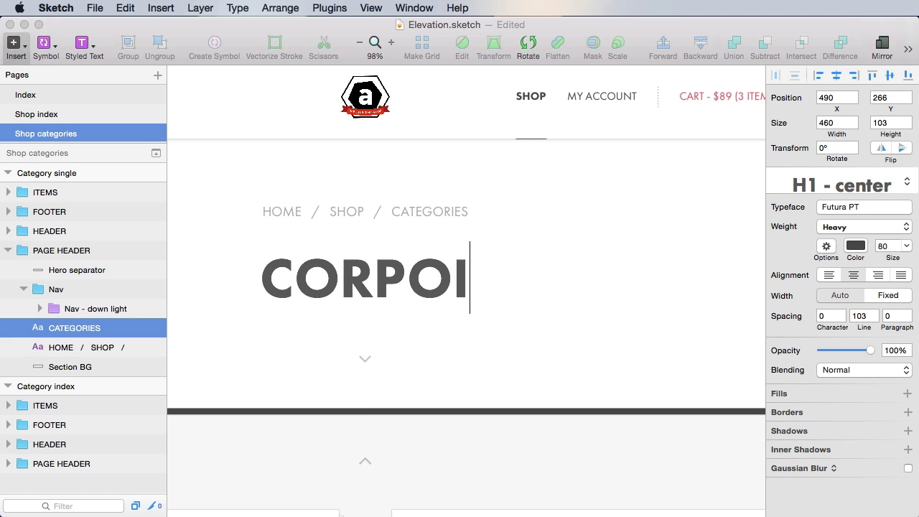
key("BackSpace")
type("RATE")
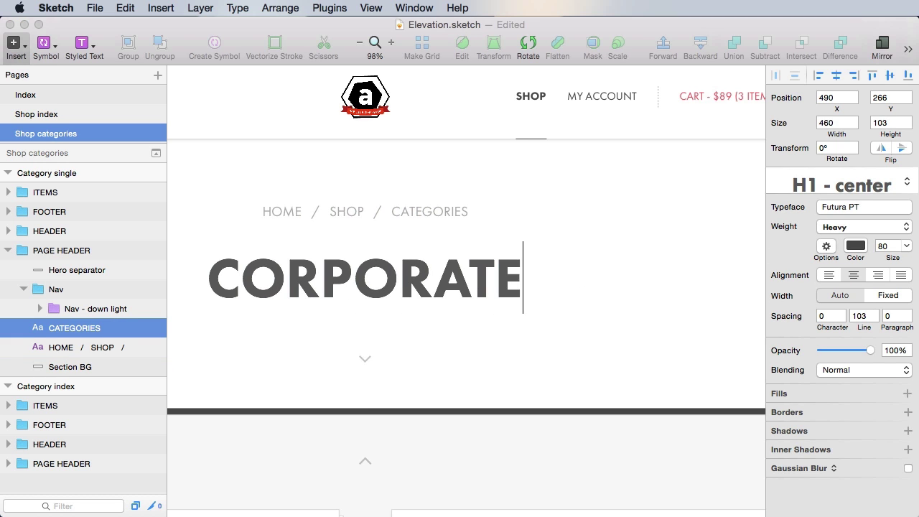
left_click(632, 269)
key("super+minus")
key("super+minus")
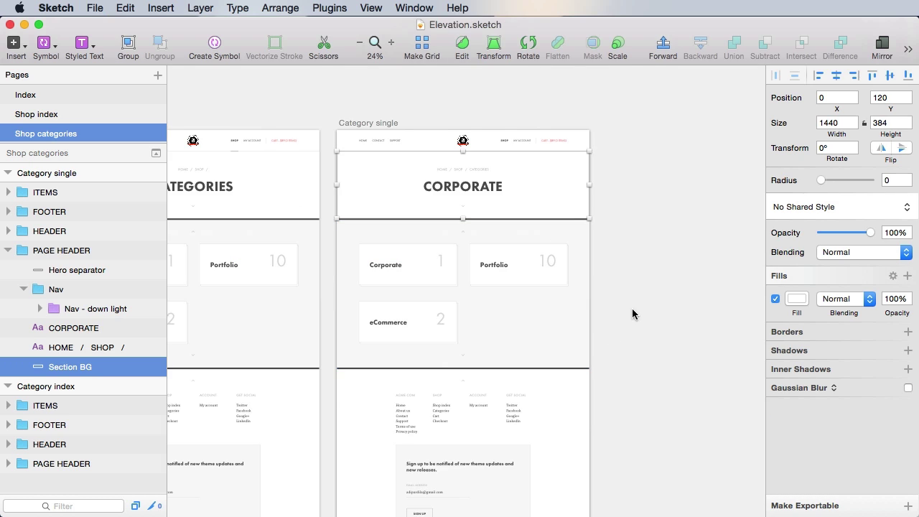
left_click(631, 308)
key("super+s")
- Copy Product card 1, Pagination, Category filter and Display modes from the Shop index page's ITEMS group
left_click_drag(651, 391, 672, 352)
left_click(528, 260)
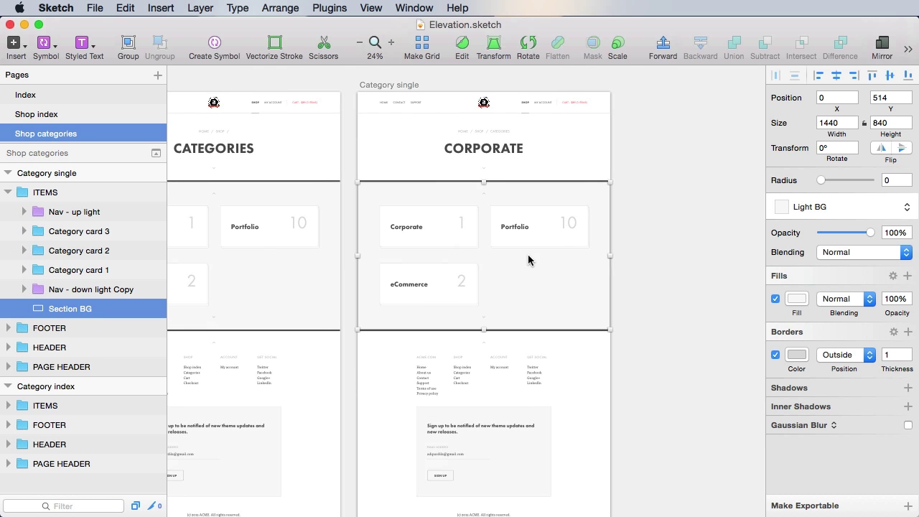
left_click(65, 116)
scroll(650, 422, "down", 3)
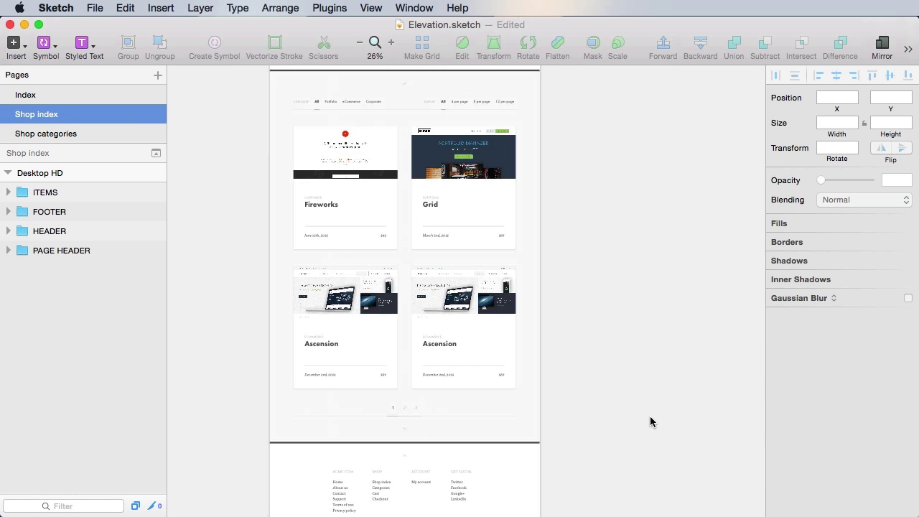
left_click(370, 165)
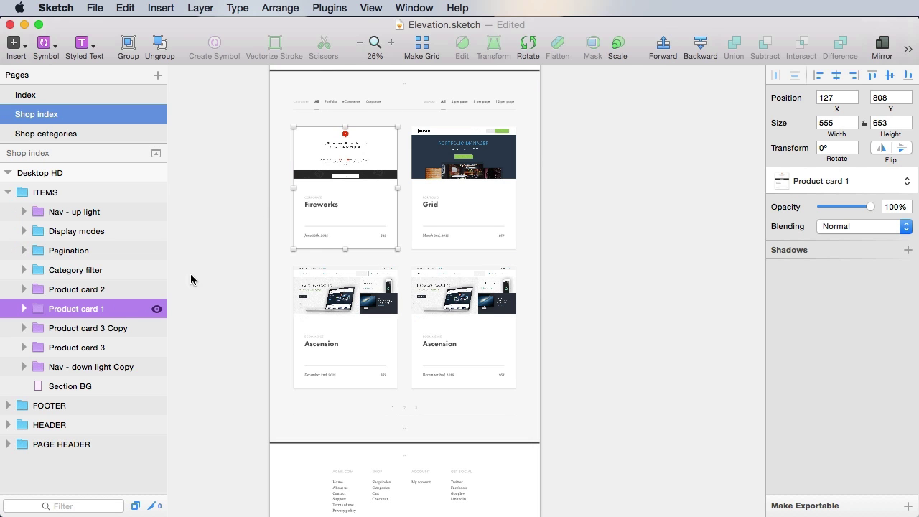
left_click(82, 249, "super")
left_click(84, 273, "super")
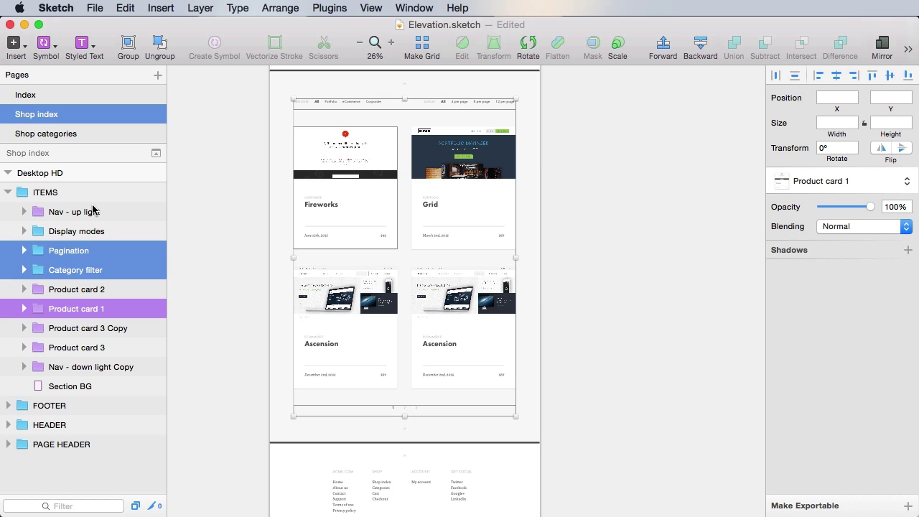
left_click(105, 231, "super")
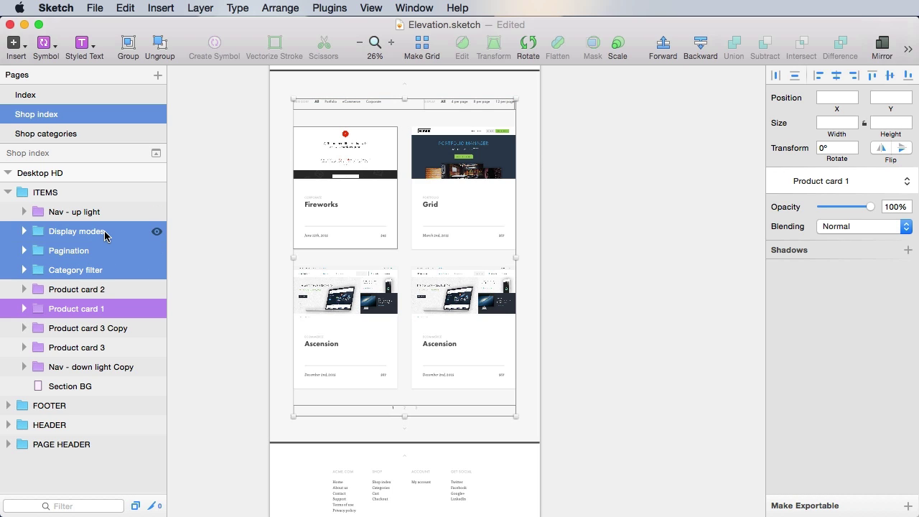
- Paste the copied shop elements into the Category single ITEMS group on the Shop categories page, above Category card 1
left_click(63, 139)
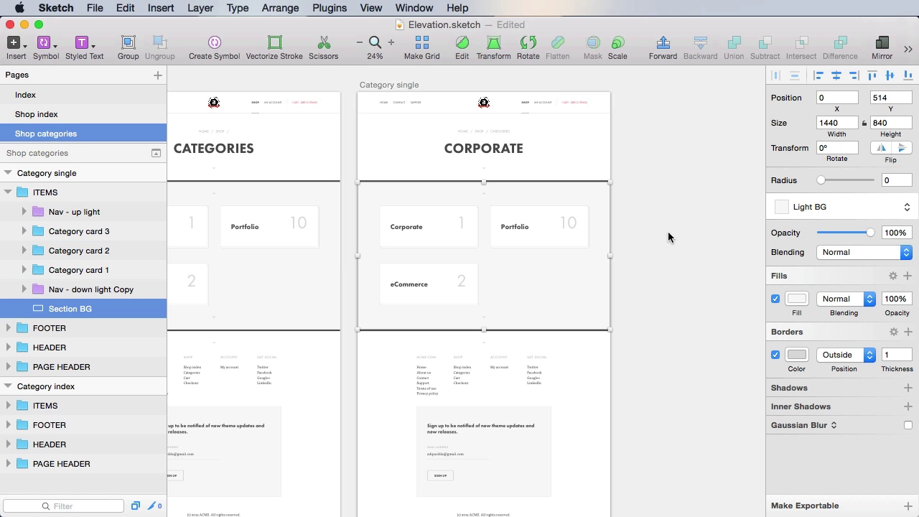
left_click(440, 227)
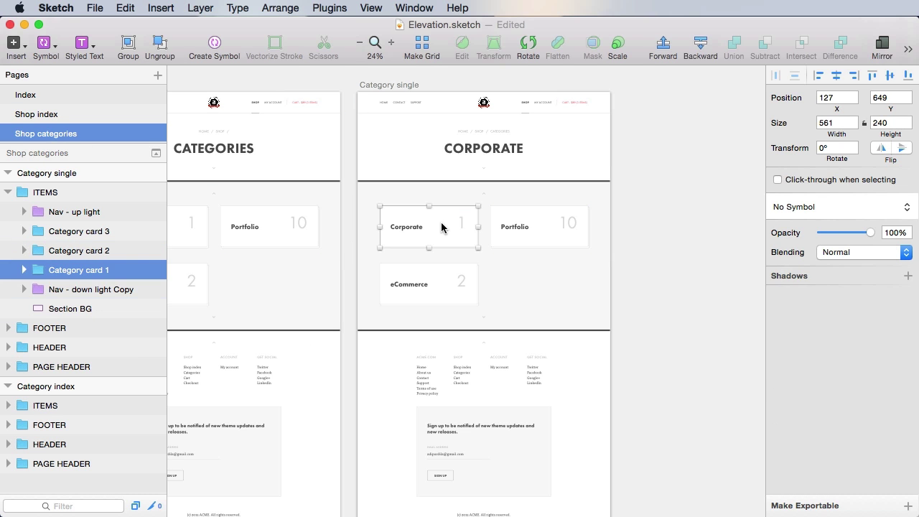
key("super+v")
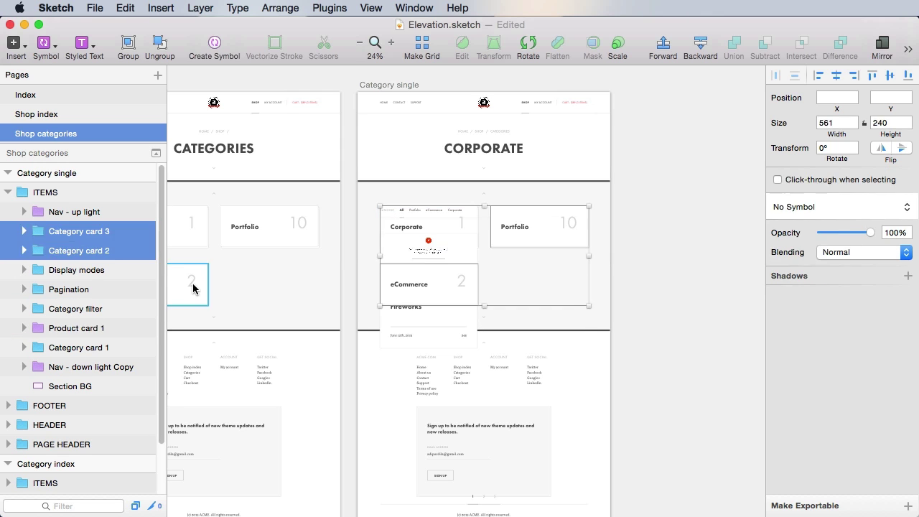
- Delete Category cards 1, 2 and 3 from the Category single ITEMS group
key("BackSpace")
left_click(113, 270)
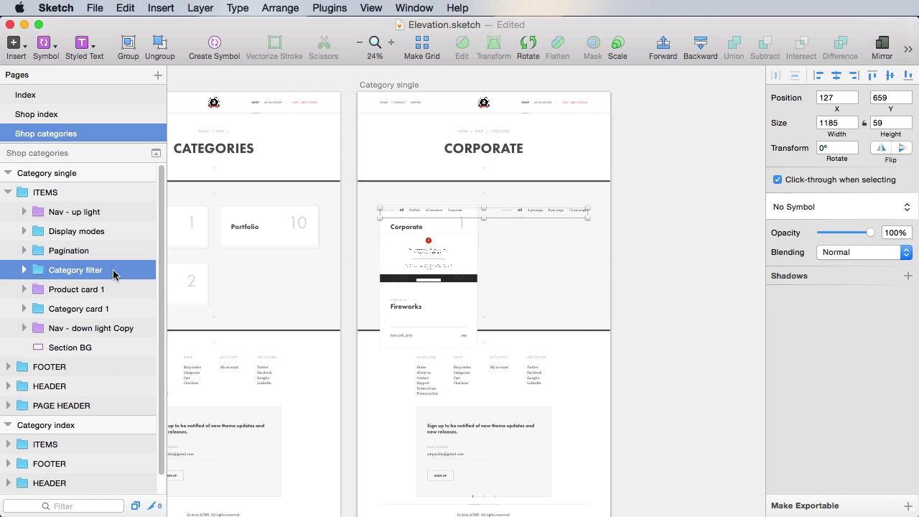
left_click(110, 308)
key("Delete")
- Take the full-width divider line out of the Category filter group on Category single and delete the rest of that group
left_click(104, 270)
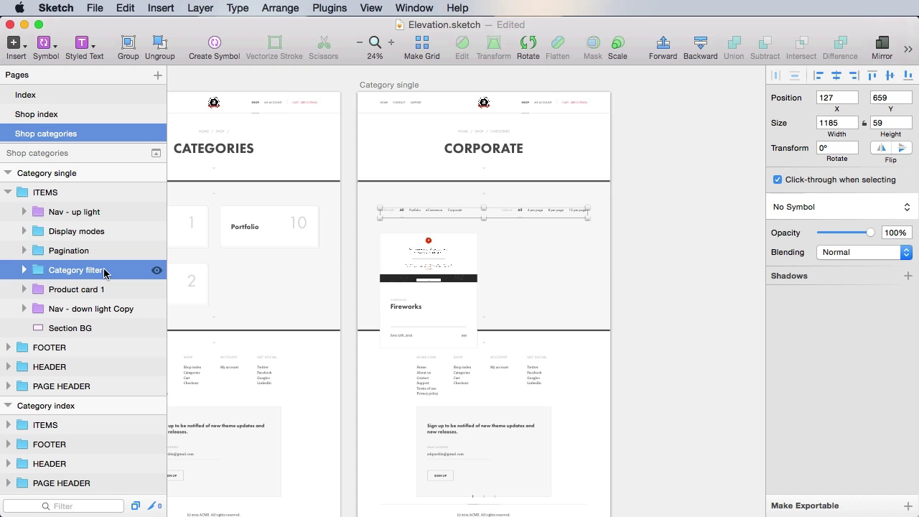
scroll(431, 176, "up", 5)
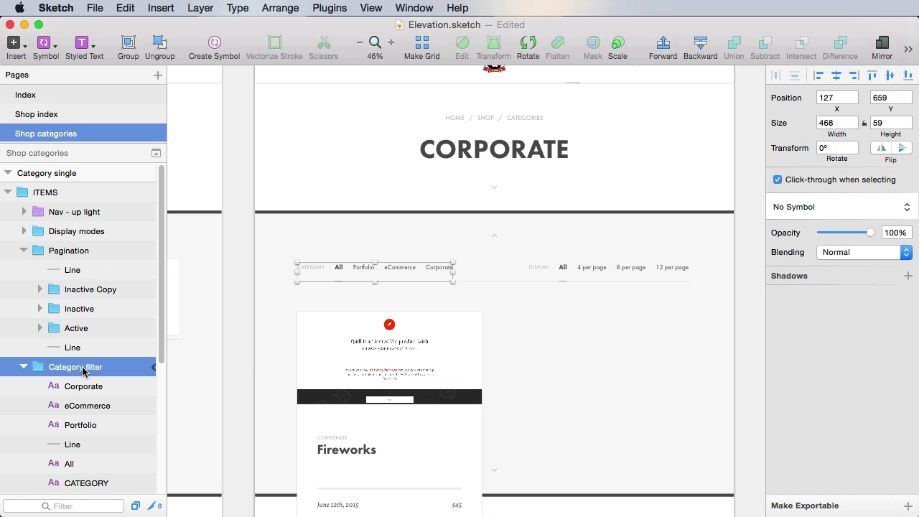
key("Delete")
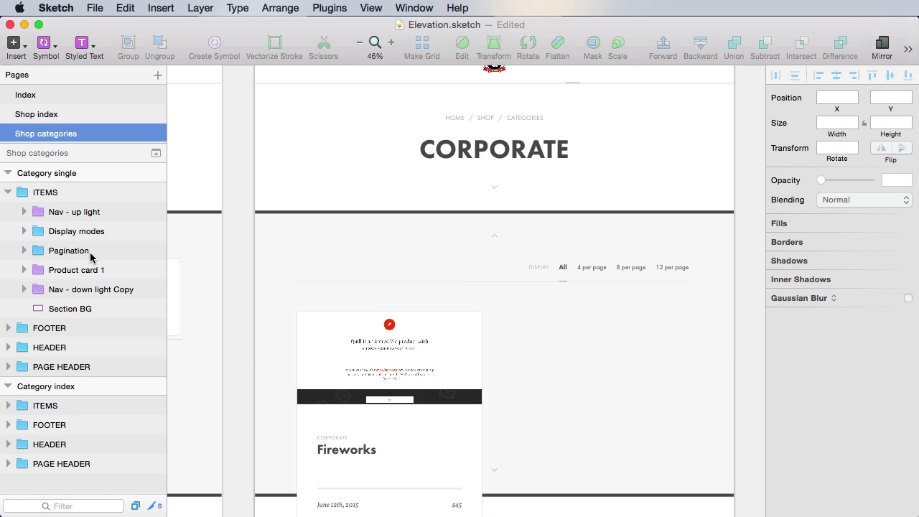
- Move the Display modes options to the left margin of the items section at X 128 and extend the section background to 1339 high
left_click(91, 251)
scroll(631, 374, "down", 3)
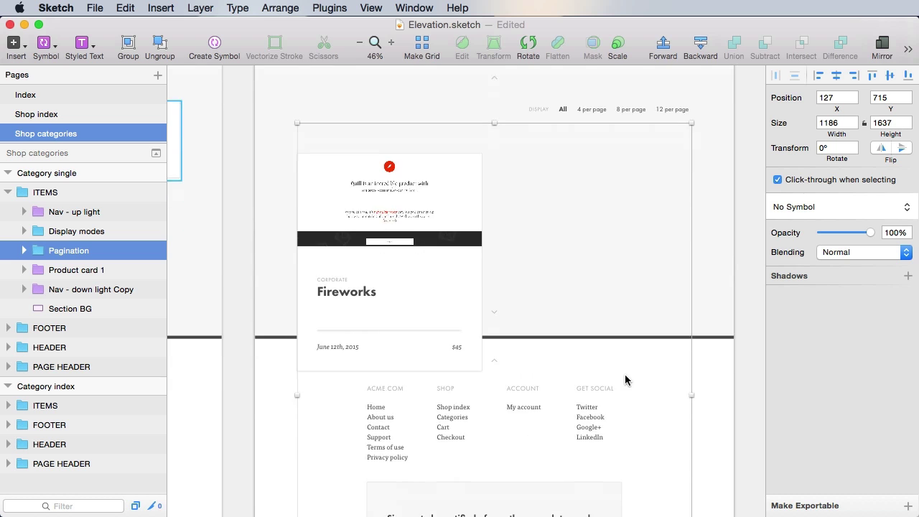
scroll(625, 379, "up", 2)
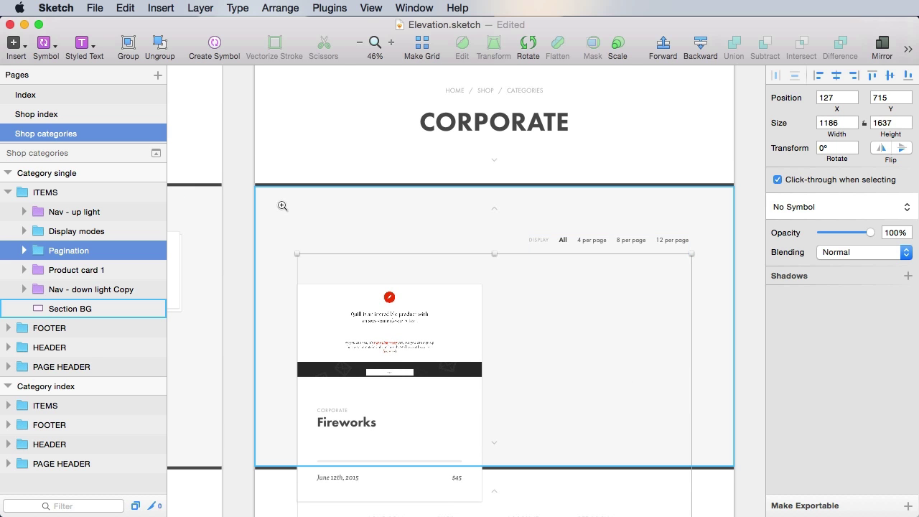
left_click_drag(766, 350, 765, 350)
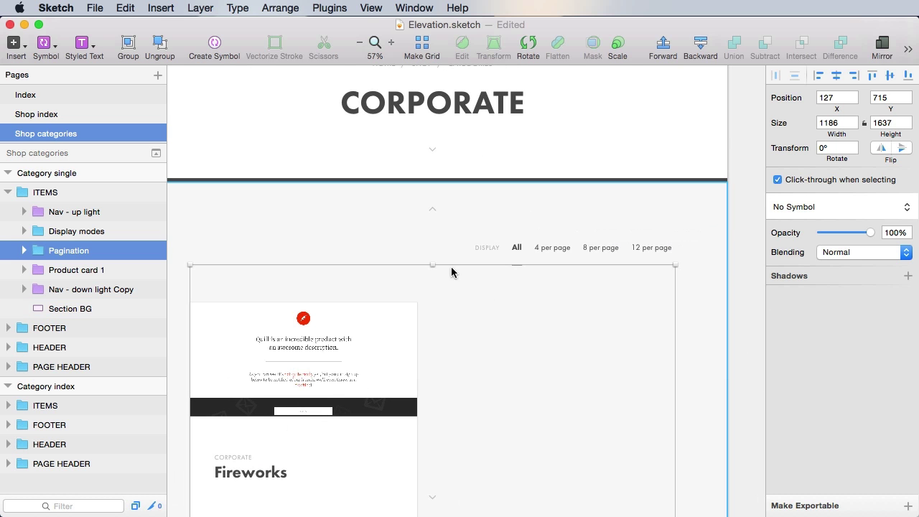
left_click(487, 251)
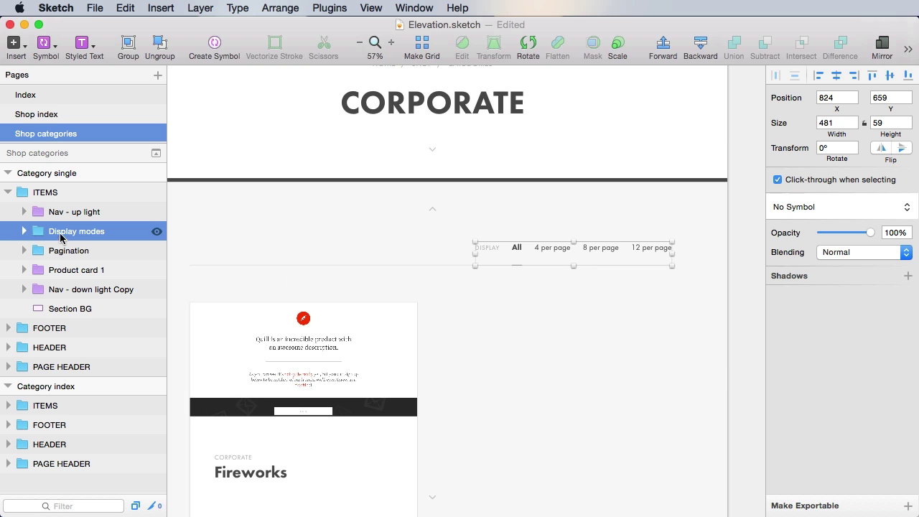
left_click_drag(408, 313, 511, 322)
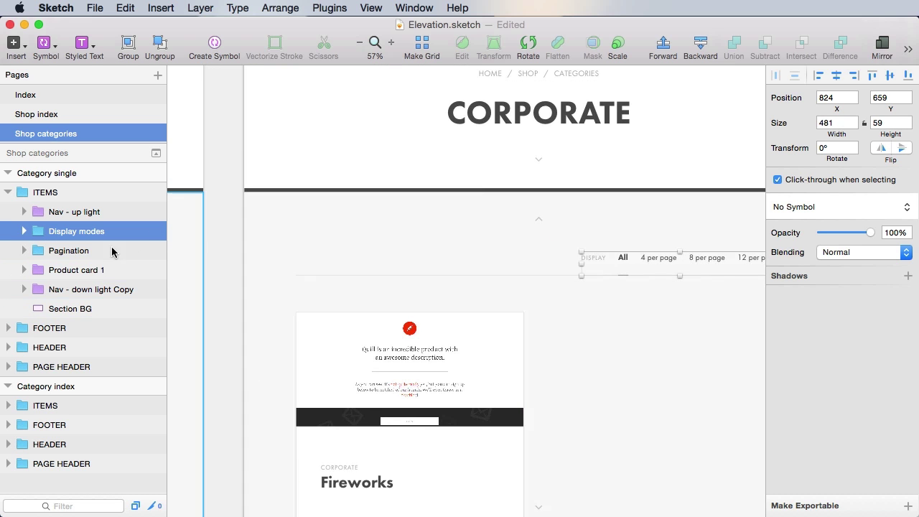
left_click(24, 231)
left_click(83, 251)
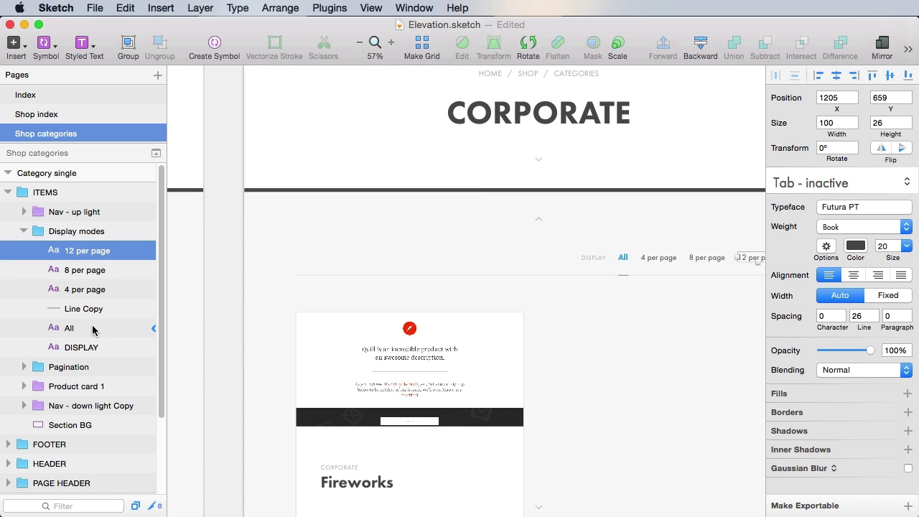
left_click(97, 347, "shift")
left_click(84, 308, "super")
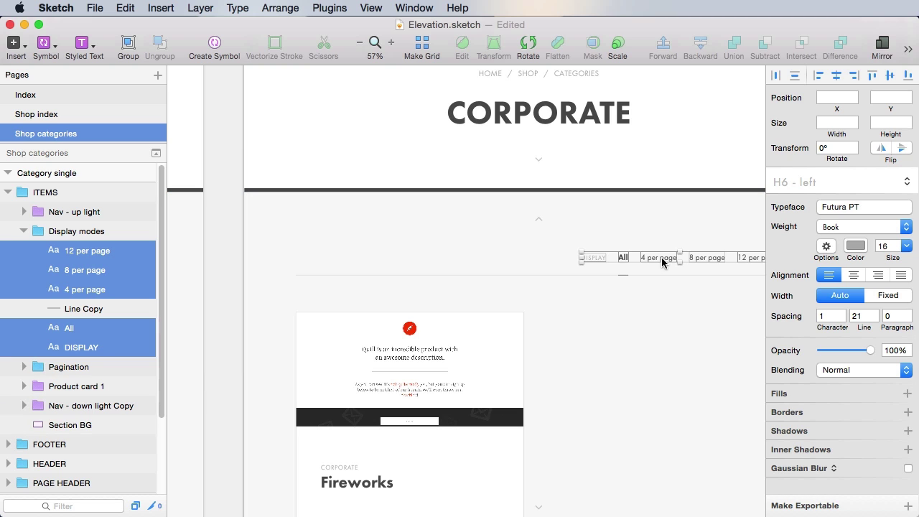
left_click_drag(461, 253, 393, 247)
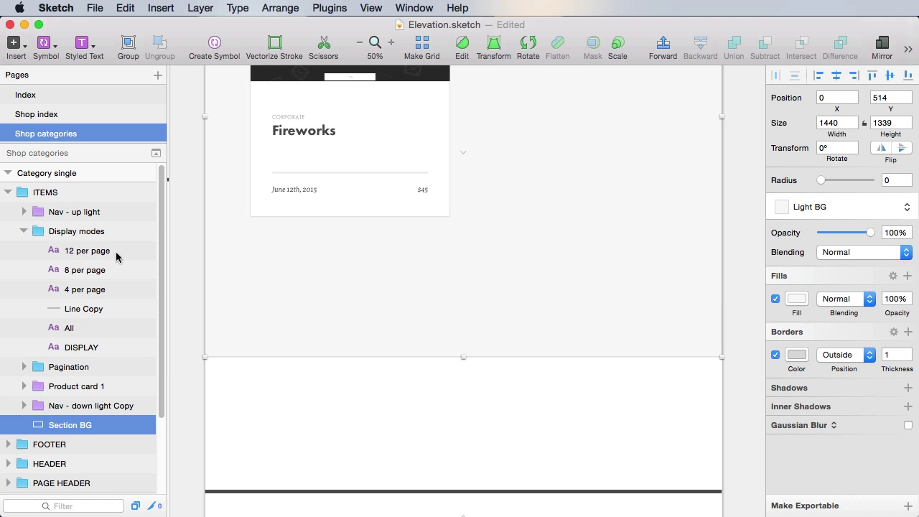
- Move Pagination up to Y 1551 below the Fireworks card, with the down arrow and the section background's lower edge just beneath it
left_click(41, 230)
left_click(24, 231)
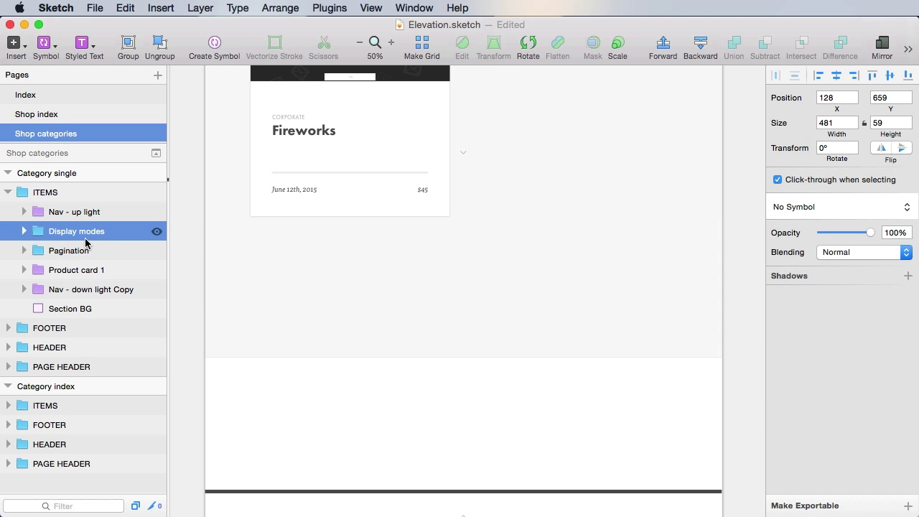
left_click(115, 256)
scroll(495, 357, "down", 4)
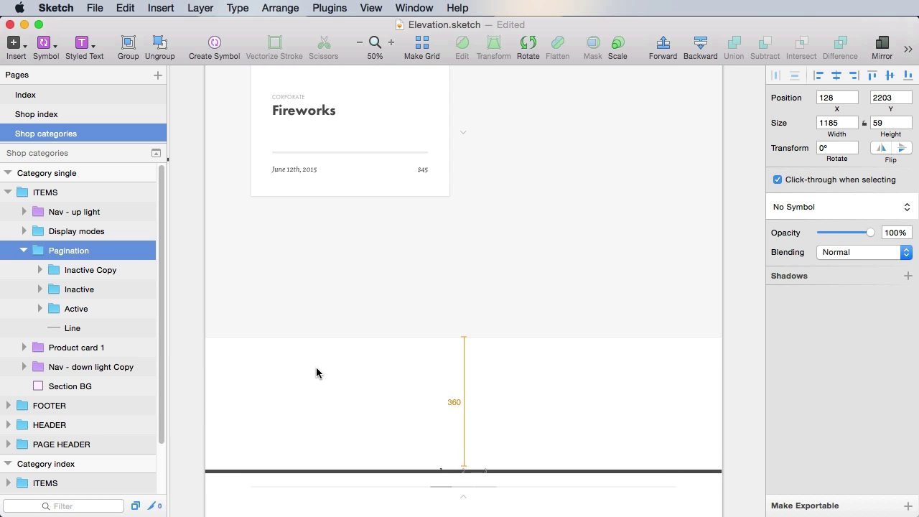
key("shift+Up")
key("shift+Up")
key("shift+Up")
key("shift+Up")
key("shift+Up")
key("shift+Up")
key("shift+Up")
key("shift+Up")
key("shift+Up")
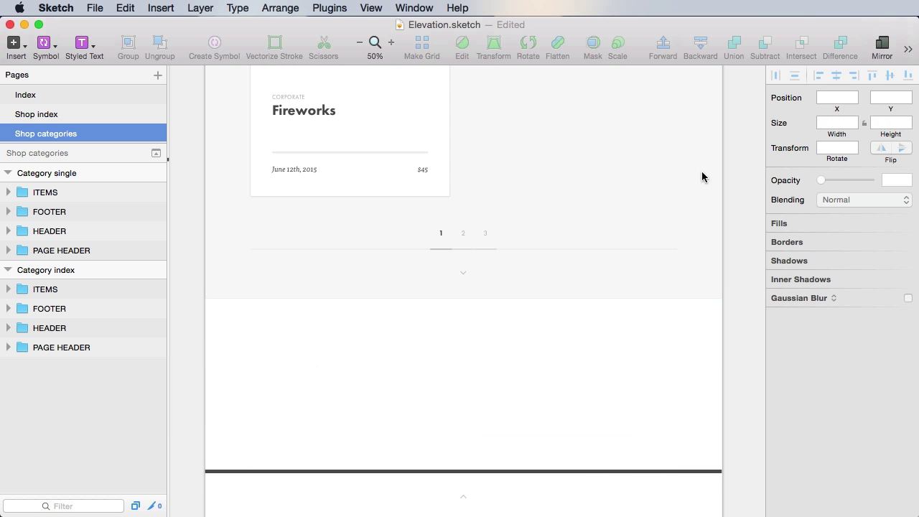
- Delete the inactive page numbers 2 and 3 from Pagination and center the active page 1 horizontally
left_click_drag(618, 102, 619, 303)
scroll(636, 328, "down", 3)
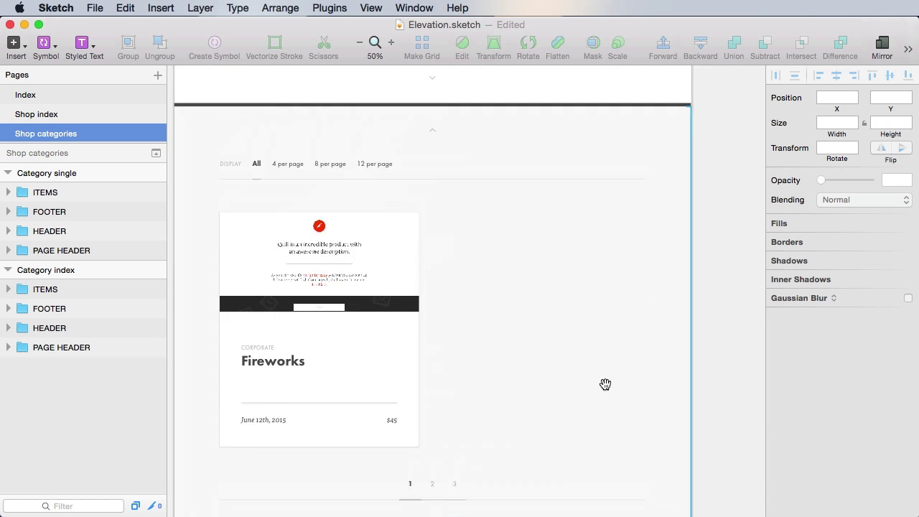
left_click(468, 376, "super")
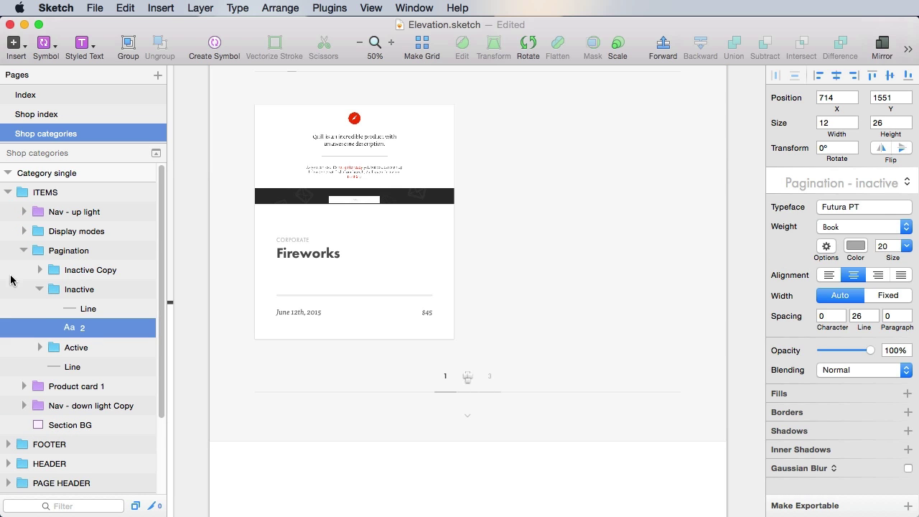
left_click(79, 289)
left_click(87, 273, "shift")
key("BackSpace")
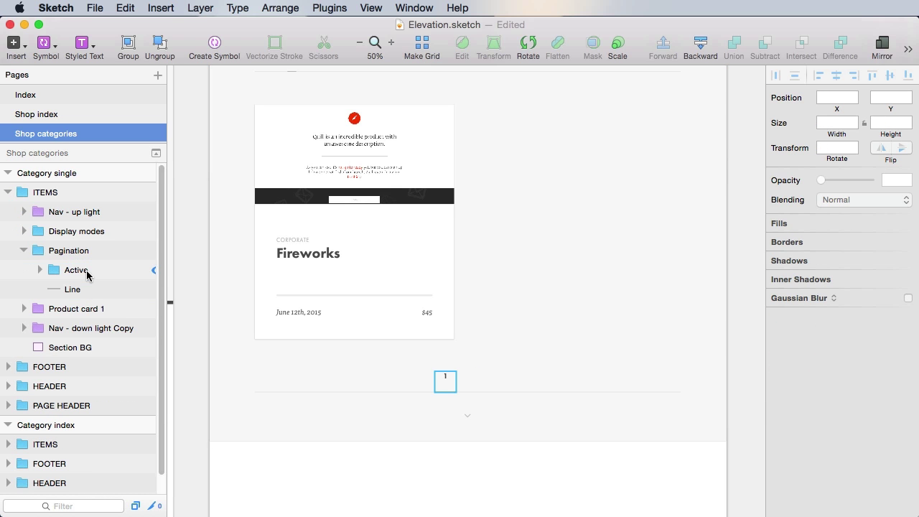
left_click(87, 271)
left_click(837, 76)
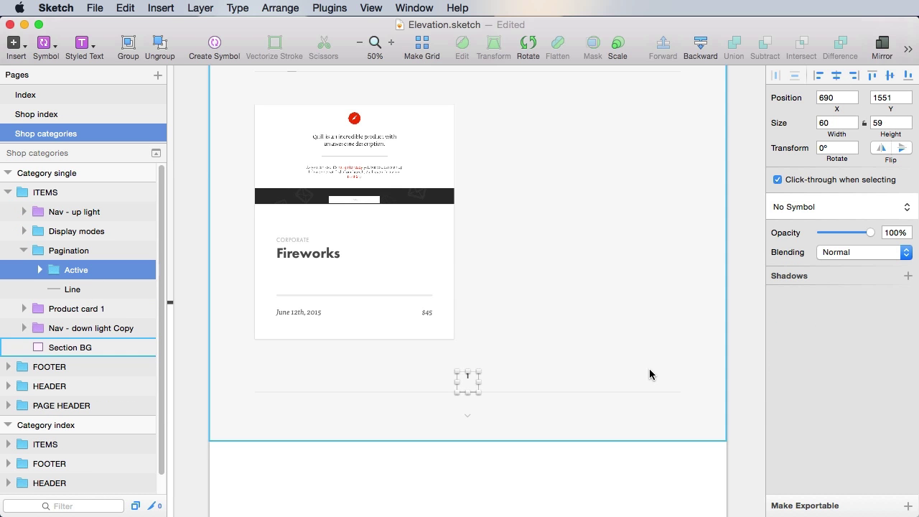
- Move the Category single footer up to start directly below the items section, and save the document
scroll(739, 368, "down", 5)
left_click_drag(582, 421, 654, 293)
left_click(750, 288)
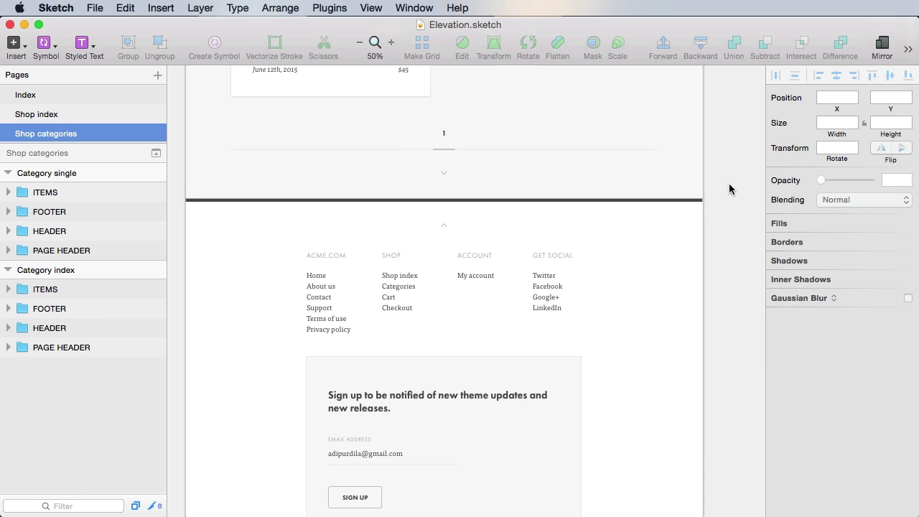
- Shorten the Category index artboard so that it ends just below the footer's copyright line
scroll(728, 189, "up", 10)
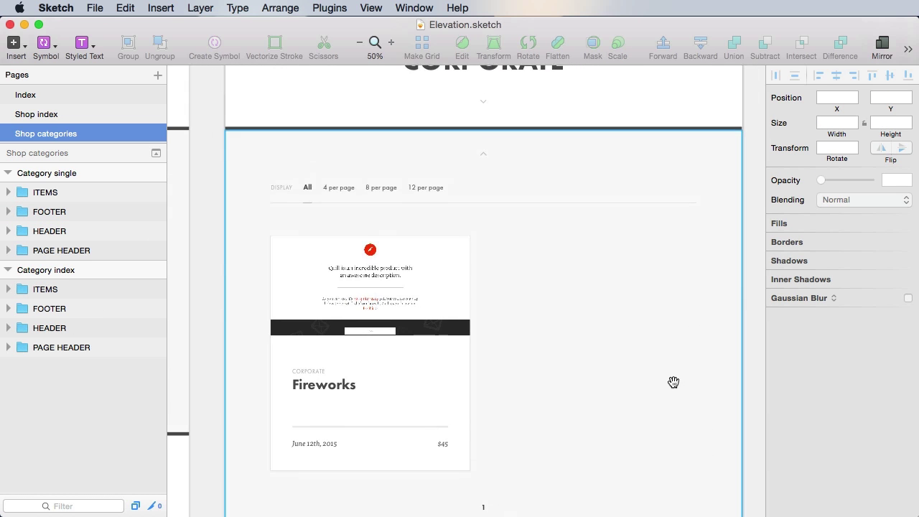
left_click_drag(673, 381, 658, 313)
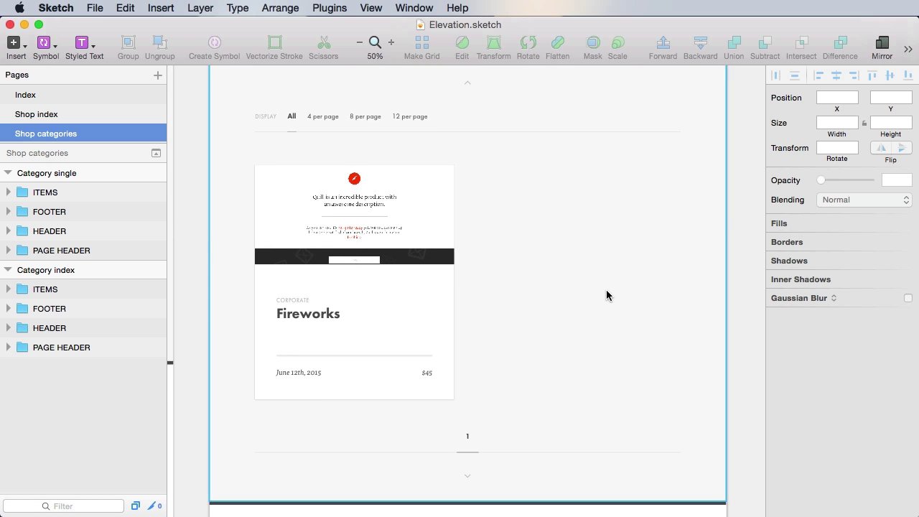
scroll(606, 294, "down", 5)
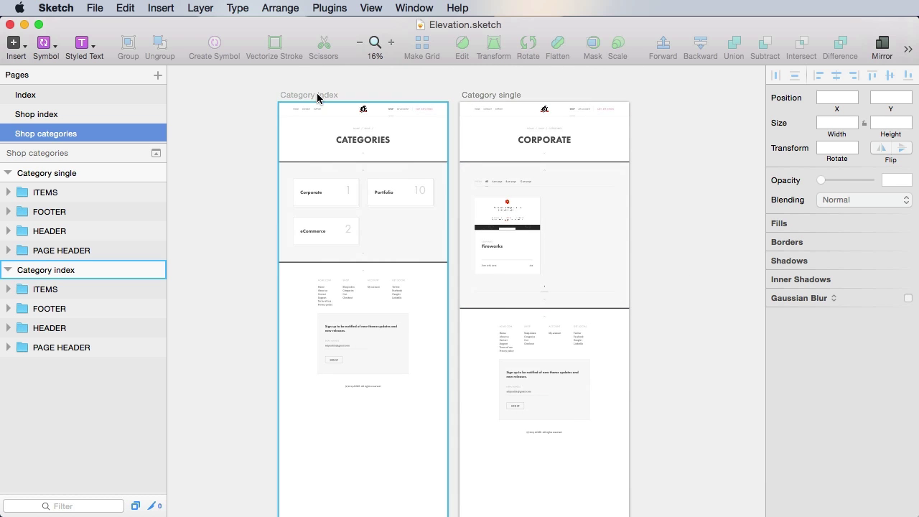
left_click(318, 94)
scroll(420, 321, "down", 5)
left_click_drag(363, 416, 382, 275)
- Shorten the Category single artboard to a height of 2968, ending just below its footer
scroll(493, 139, "up", 6)
left_click(503, 162)
scroll(625, 396, "down", 4)
scroll(625, 402, "down", 2)
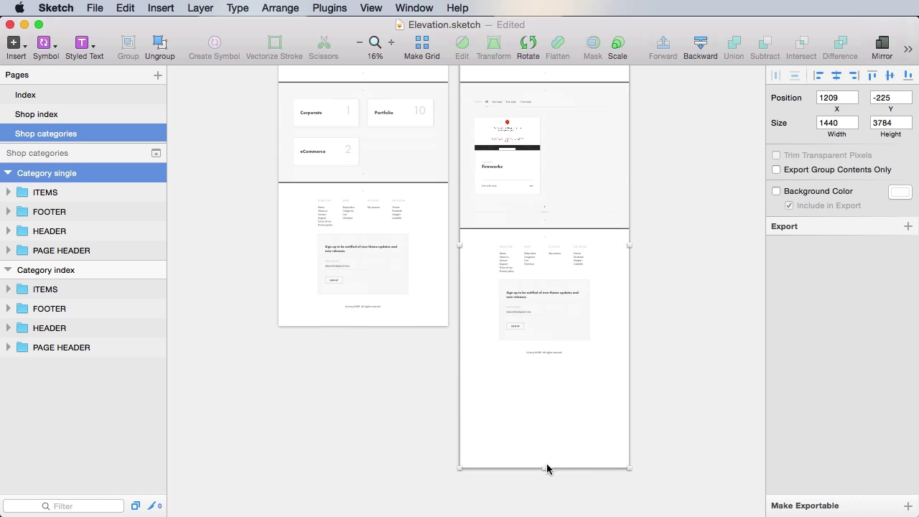
left_click_drag(544, 467, 552, 371)
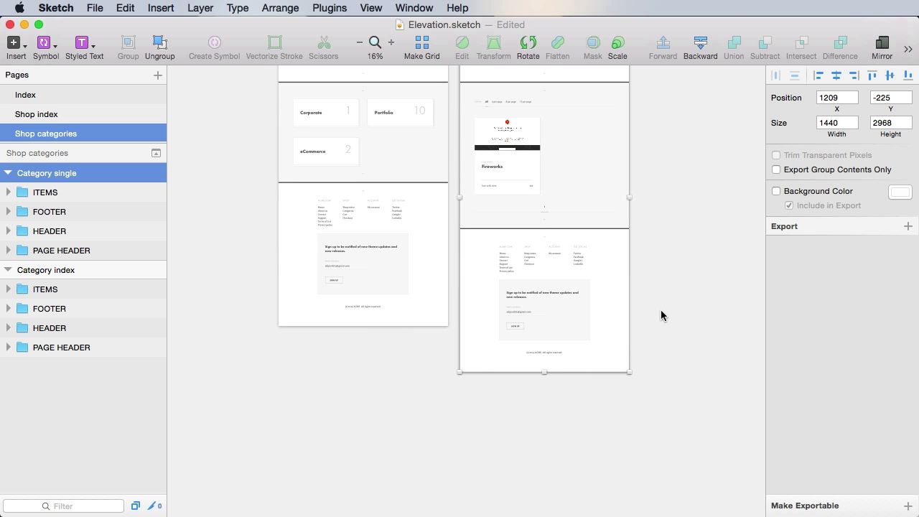